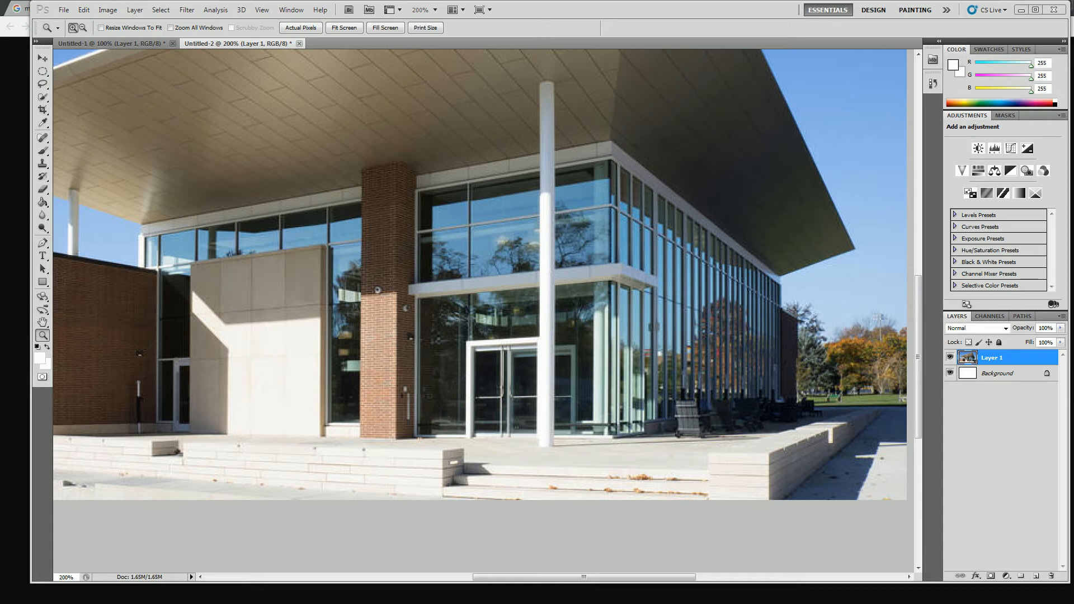
Switch to Chrome and search Google Images for "person silhouette" in a new tab
drag(1073, 135, 493, 67)
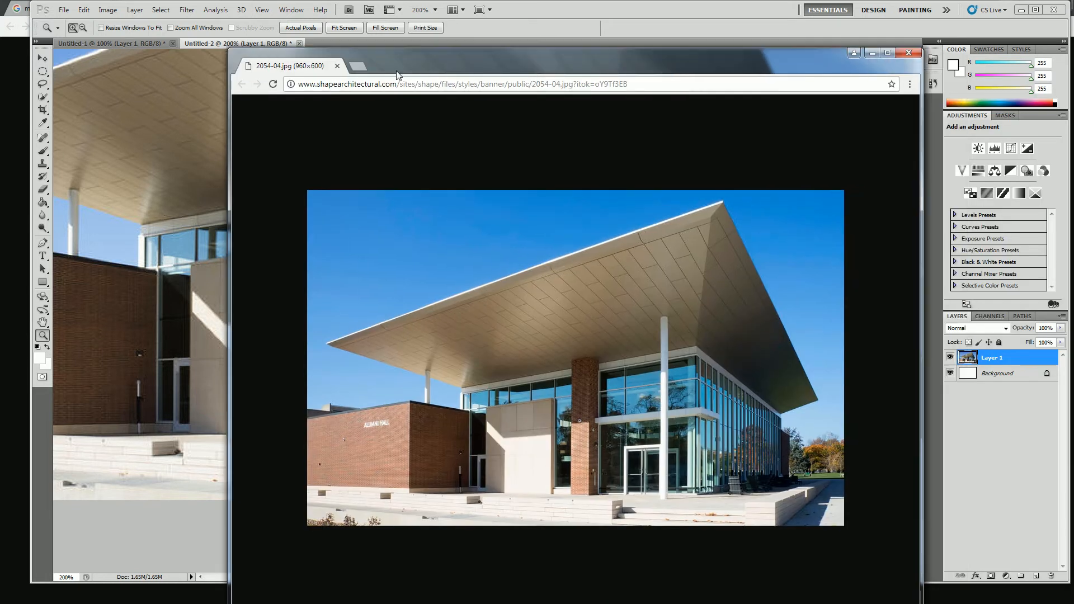
click(360, 65)
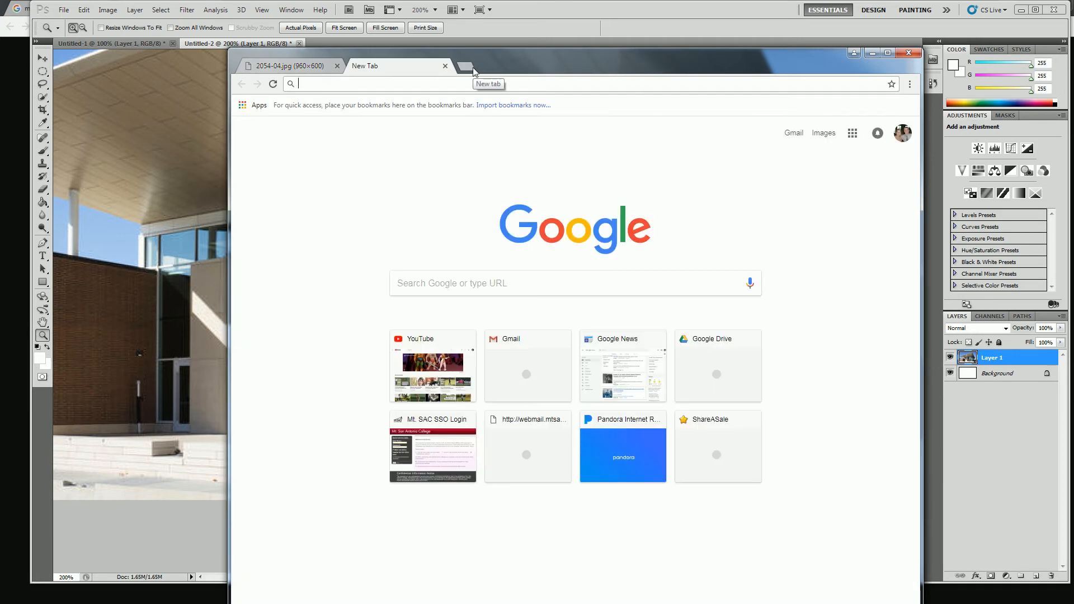
text(person silhouette)
key(Return)
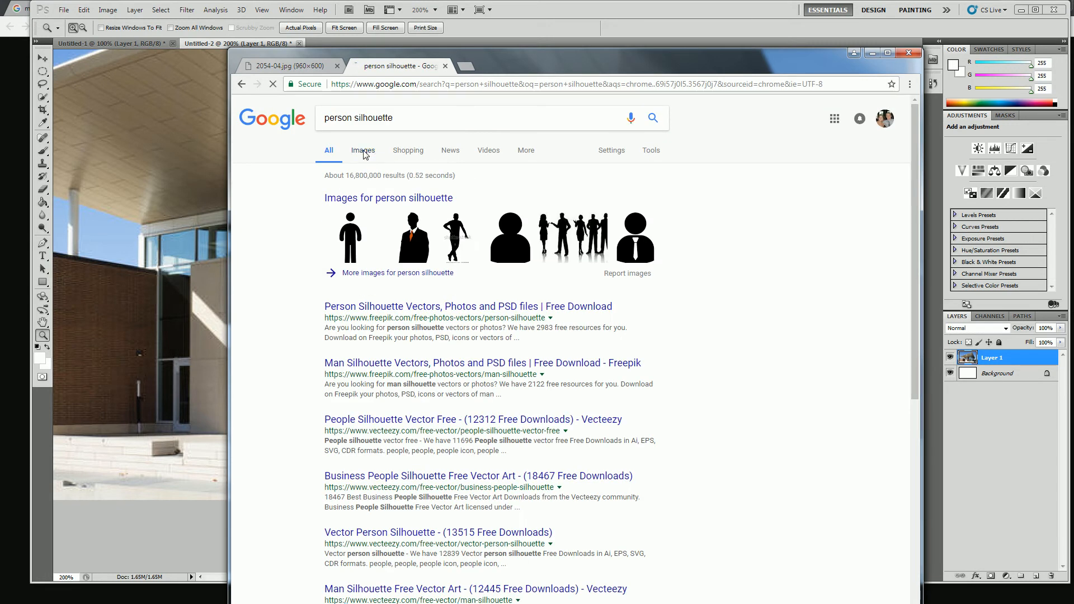
click(363, 152)
Open the standing man silhouette titled "Free Vector Person clip art" from the image results at full size
click(596, 242)
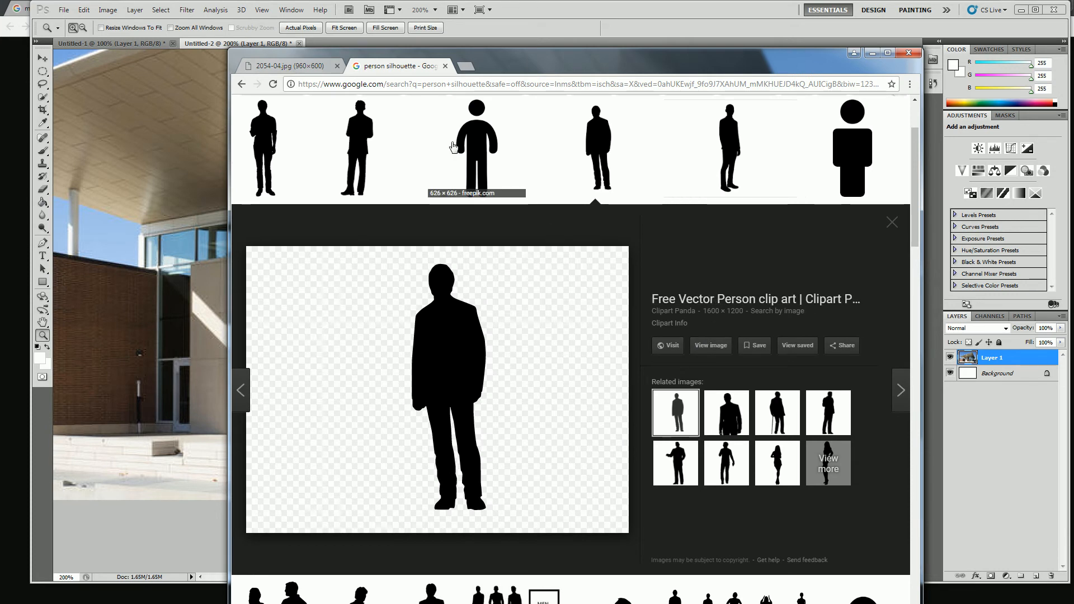
scroll(499, 371, down, 8)
scroll(499, 372, up, 7)
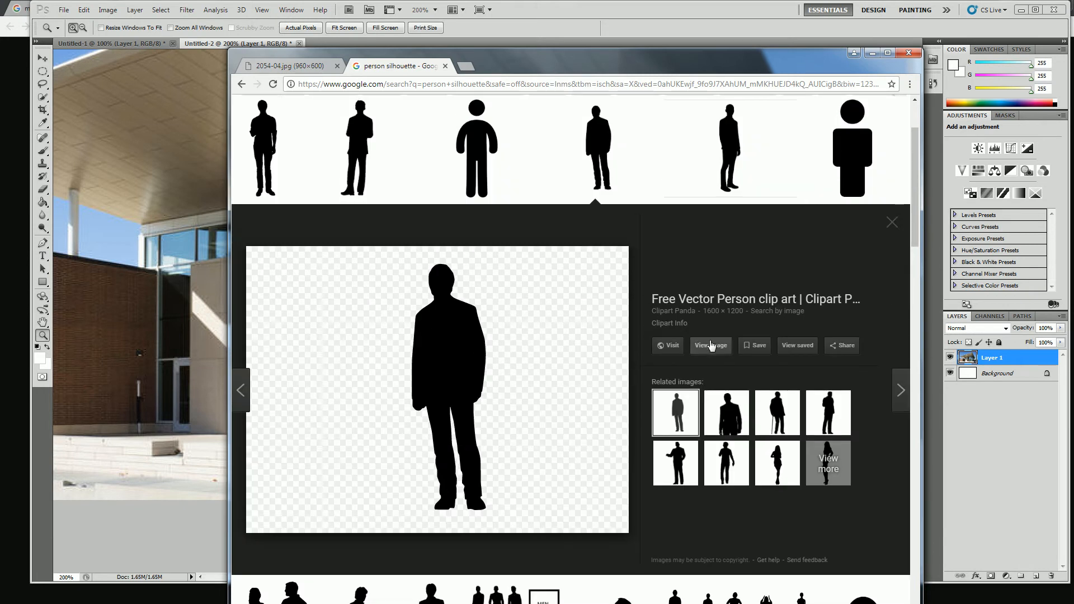
click(710, 345)
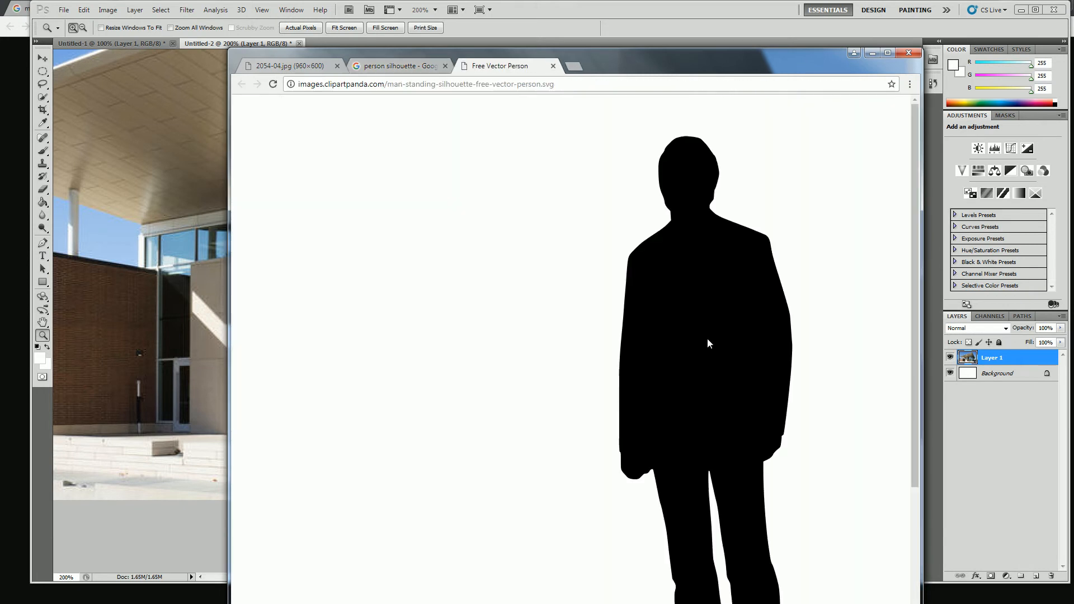
Save the silhouette as man-standing-silhouette-free-vector-person.svg in the 00-dump folder on the S: drive
right_click(697, 306)
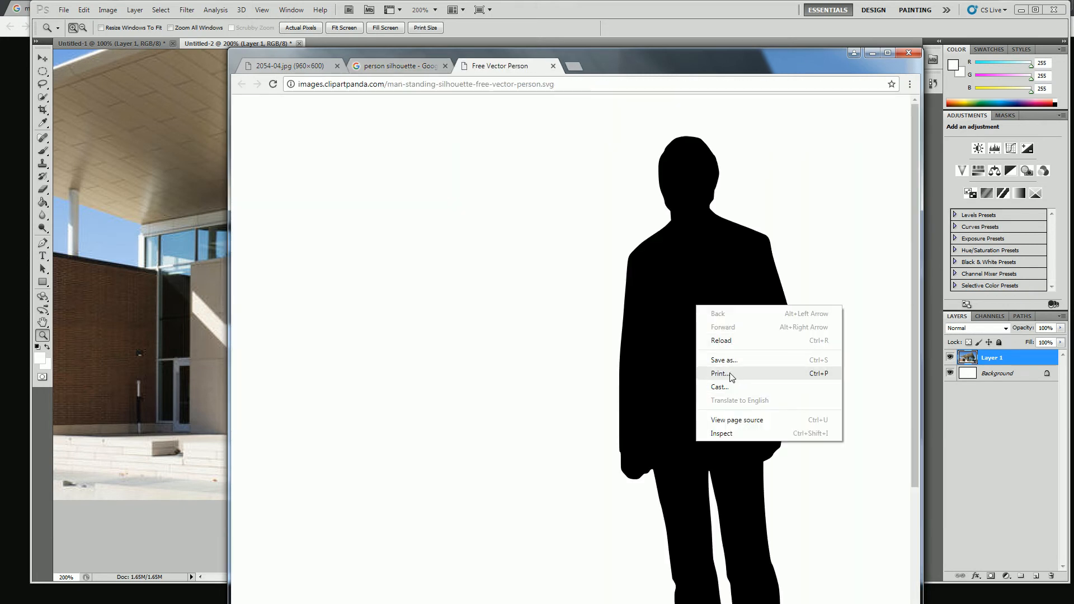
click(724, 360)
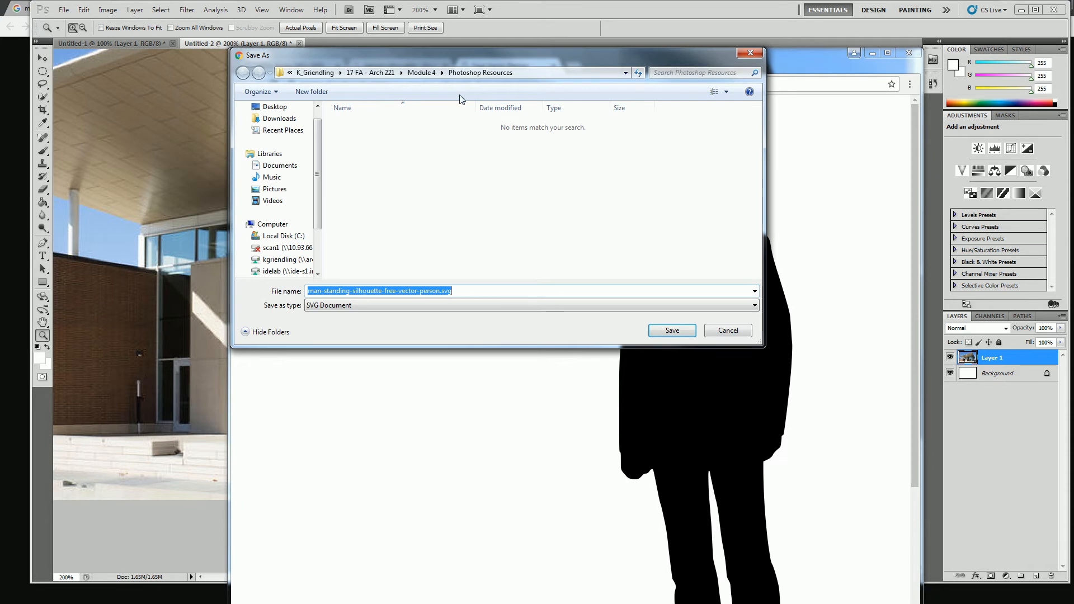
drag(316, 164, 317, 221)
click(294, 123)
click(280, 200)
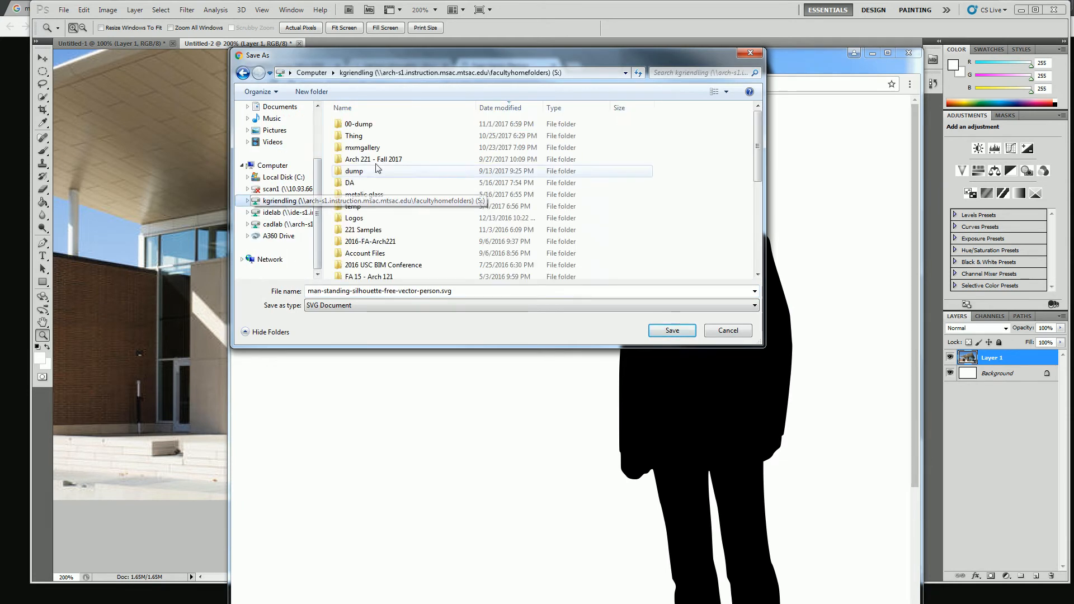
double_click(357, 118)
click(671, 330)
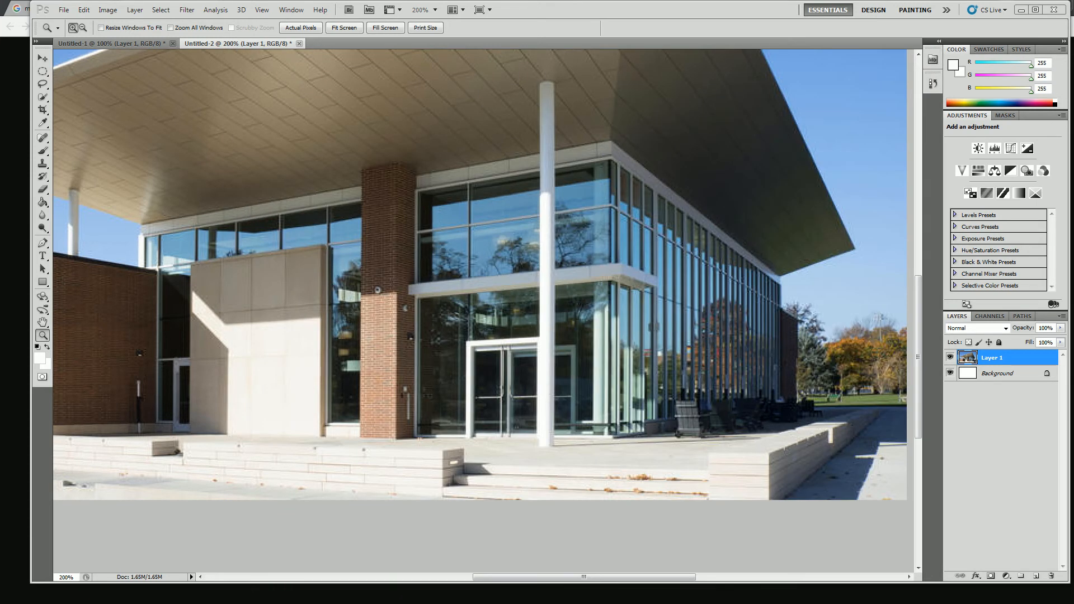
Switch to Photoshop and try to place man-standing-silhouette-free-vector-person.svg from the 00-dump folder into the building image
click(617, 4)
click(64, 10)
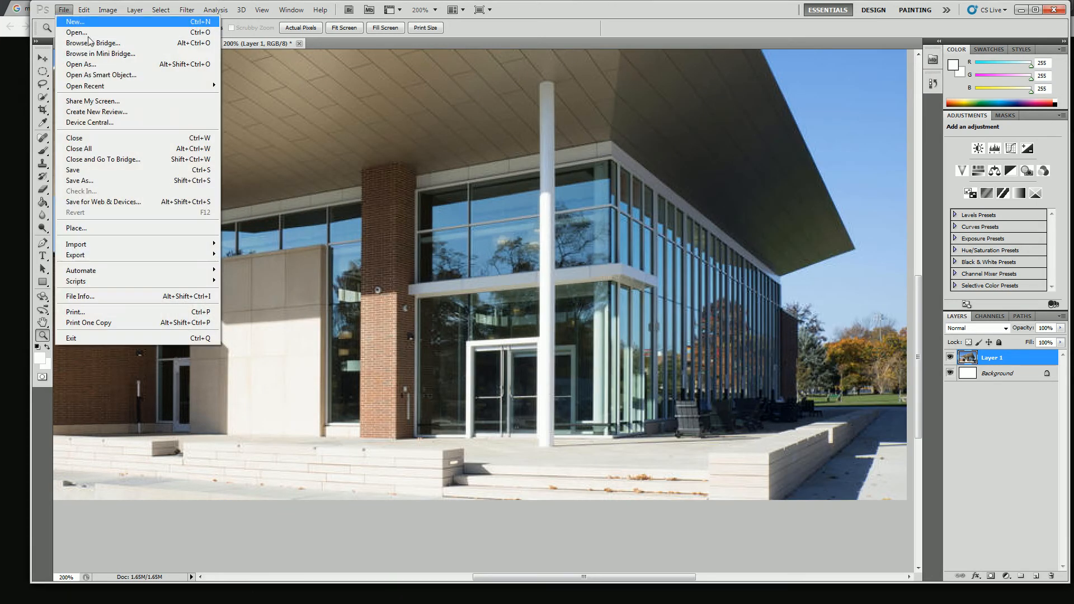
click(99, 227)
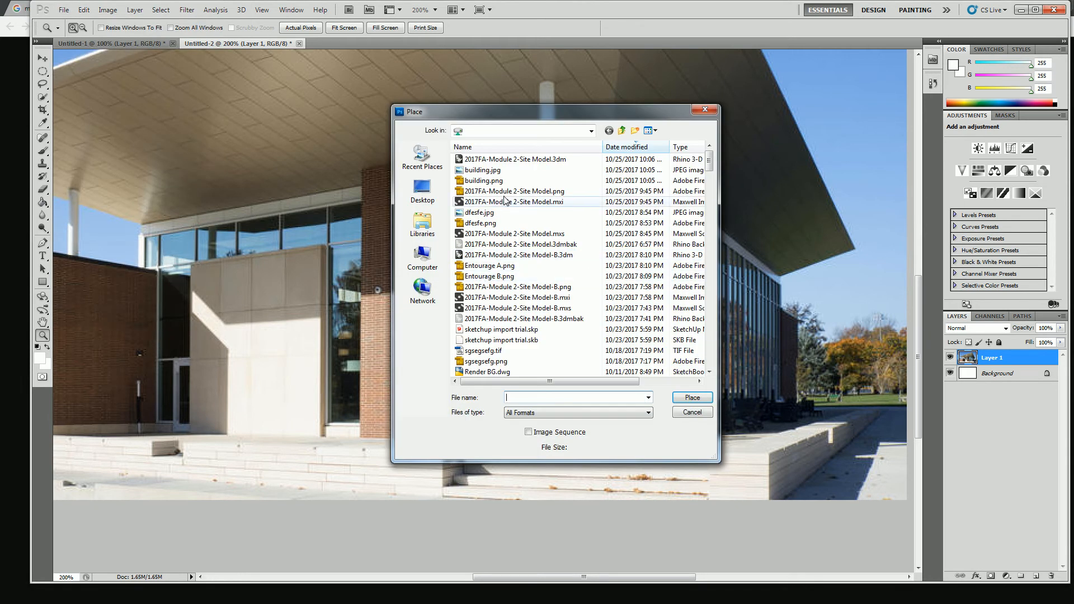
click(529, 131)
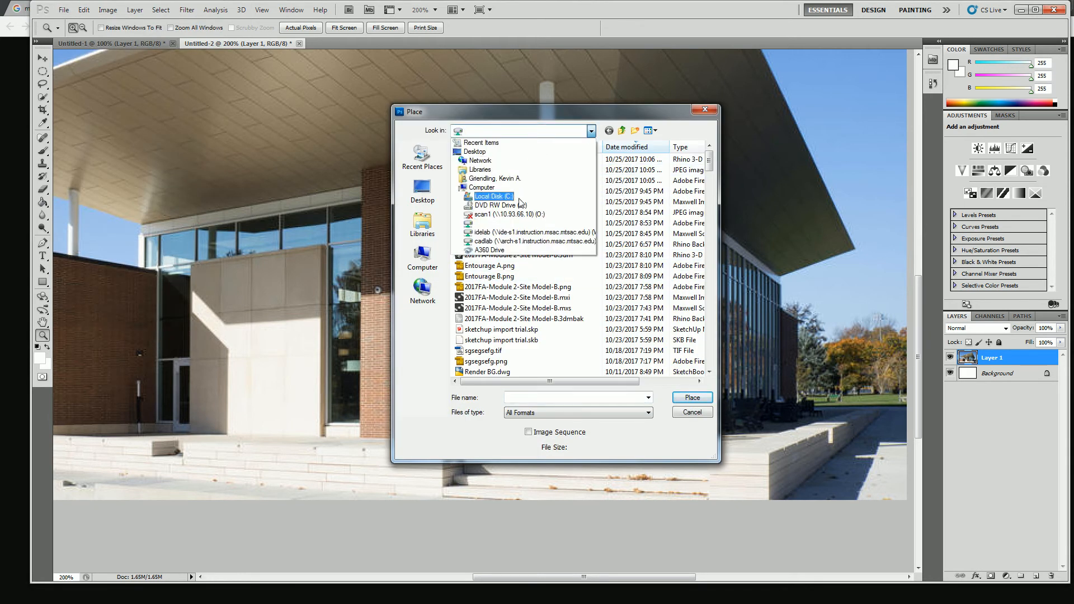
click(494, 232)
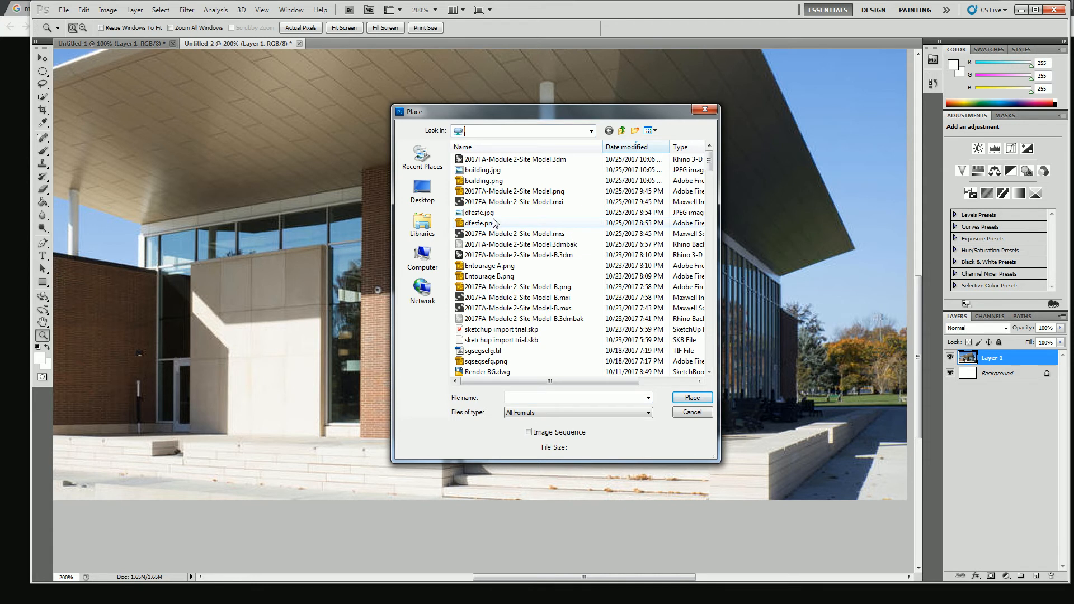
click(527, 204)
scroll(555, 229, down, 20)
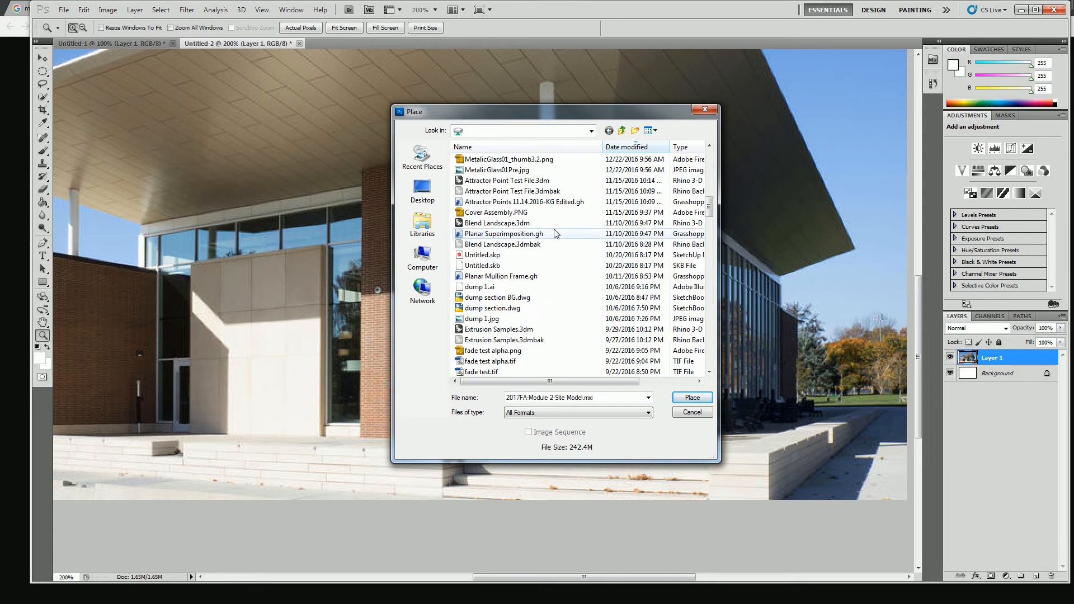
scroll(555, 229, down, 15)
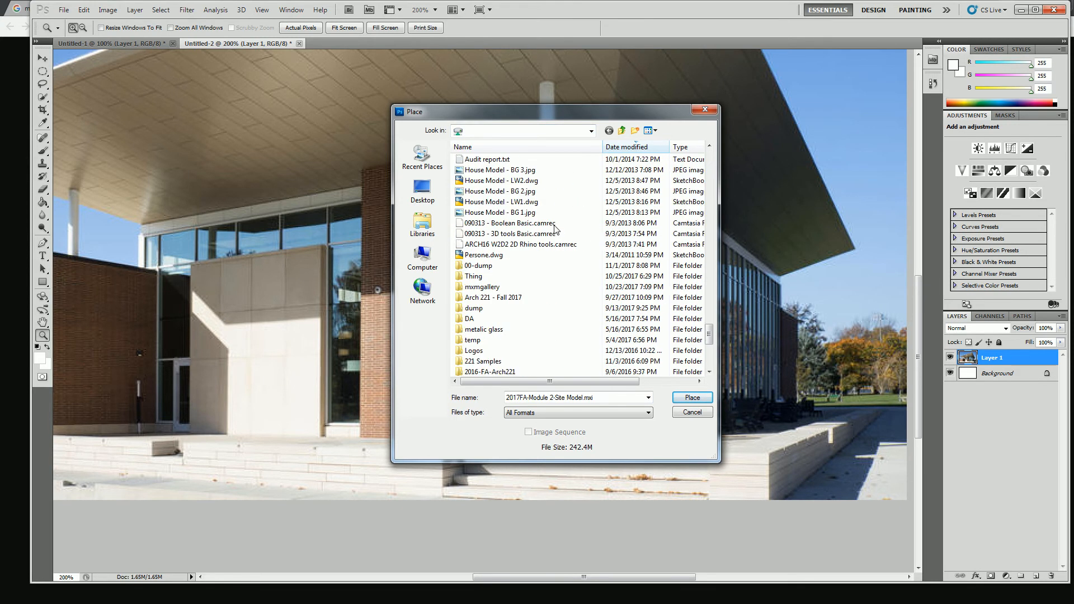
double_click(475, 202)
click(523, 202)
click(692, 397)
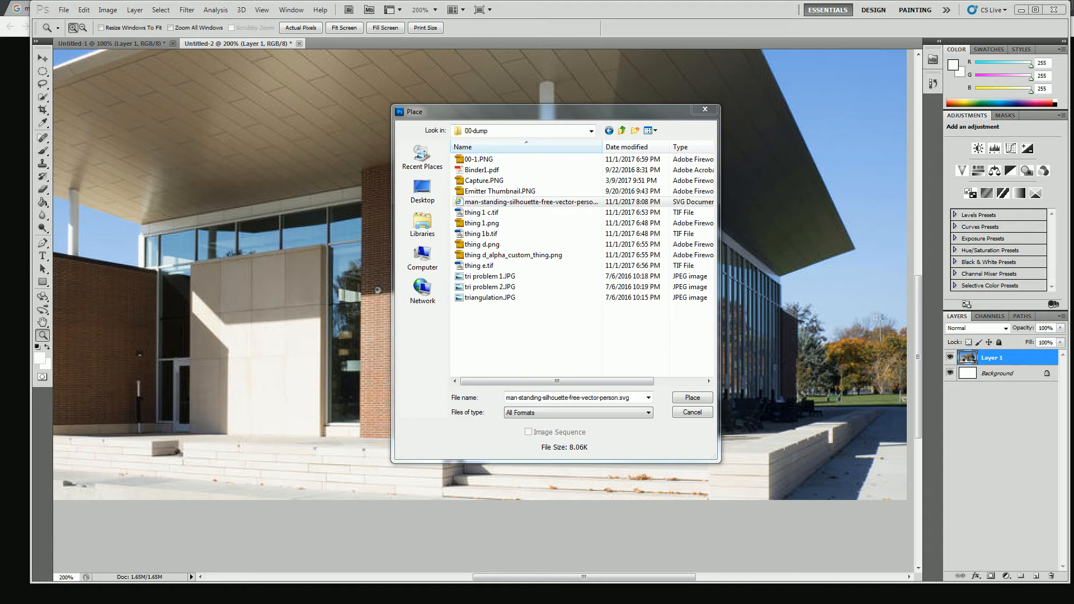
Switch to Chrome and save the other man silhouette as the JPEG large_thumbnail.jpg in the 00-dump folder
drag(1073, 204, 800, 200)
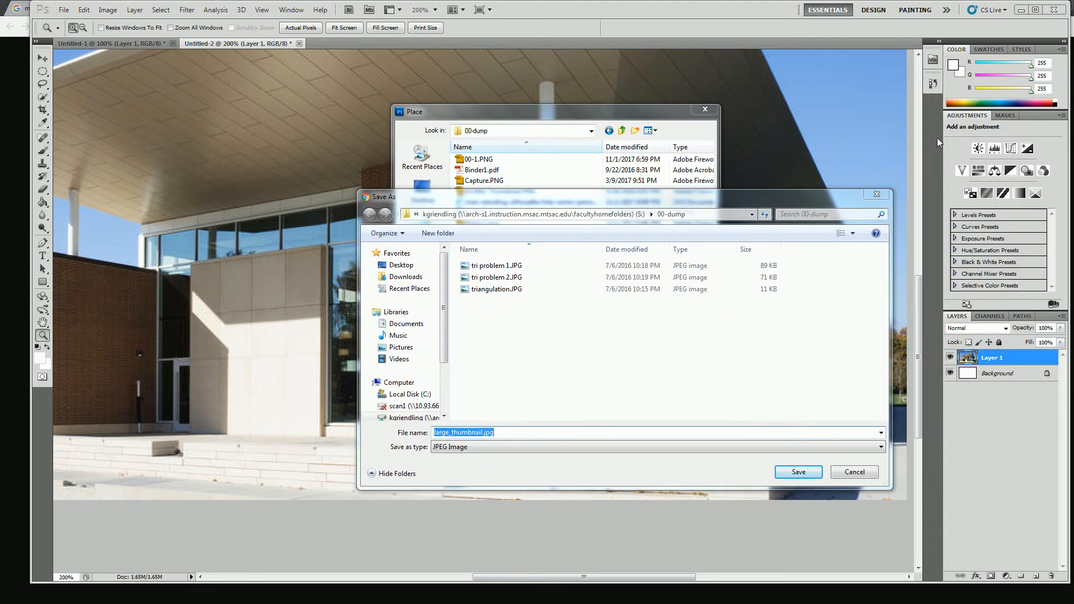
click(877, 194)
drag(1073, 66, 690, 63)
right_click(594, 357)
click(623, 363)
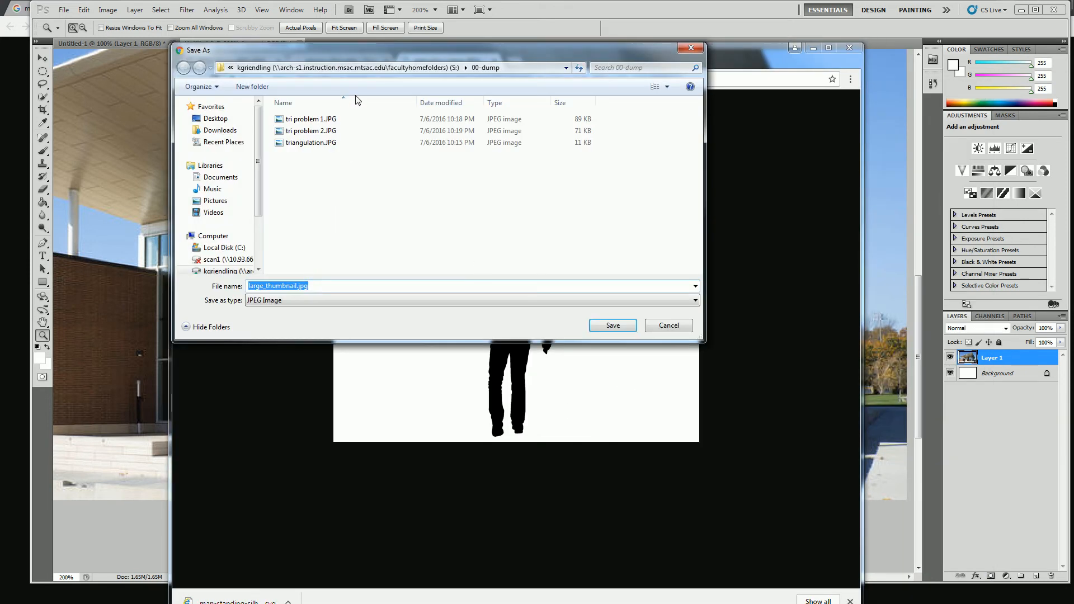
click(625, 326)
Switch back to Photoshop and place large_thumbnail.jpg over the building image at its default size and position
key(alt+Tab)
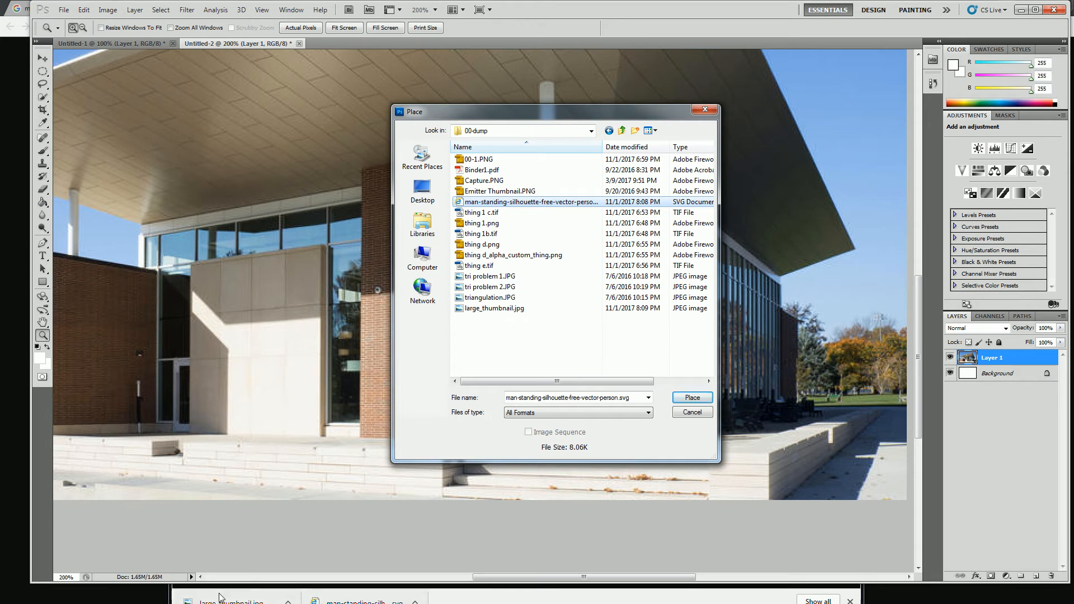
click(168, 593)
drag(548, 59, 532, 98)
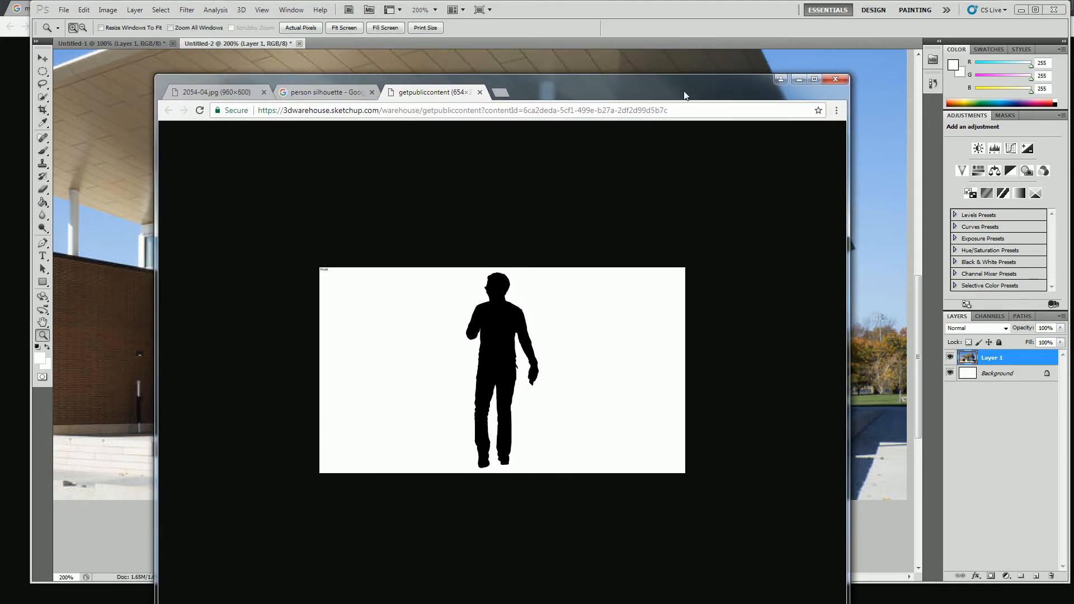
drag(683, 89, 1073, 94)
click(574, 343)
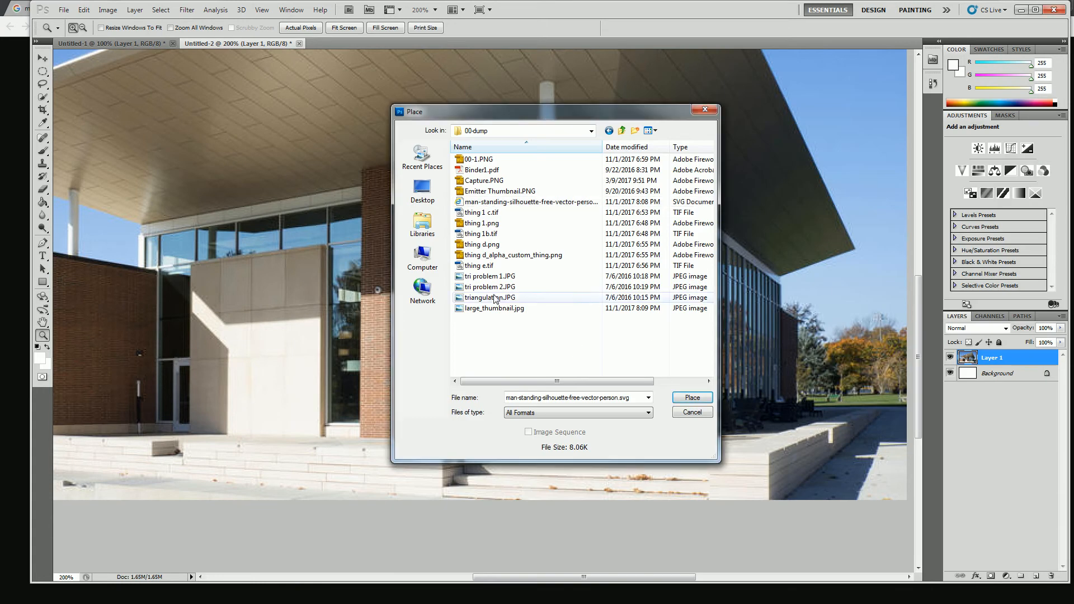
click(495, 308)
click(692, 397)
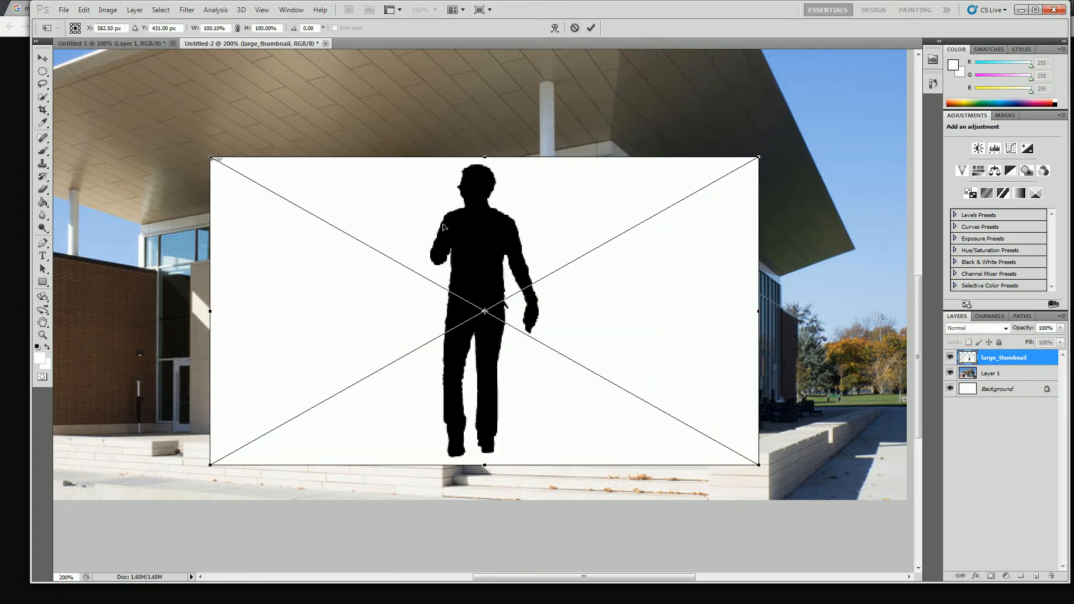
key(Return)
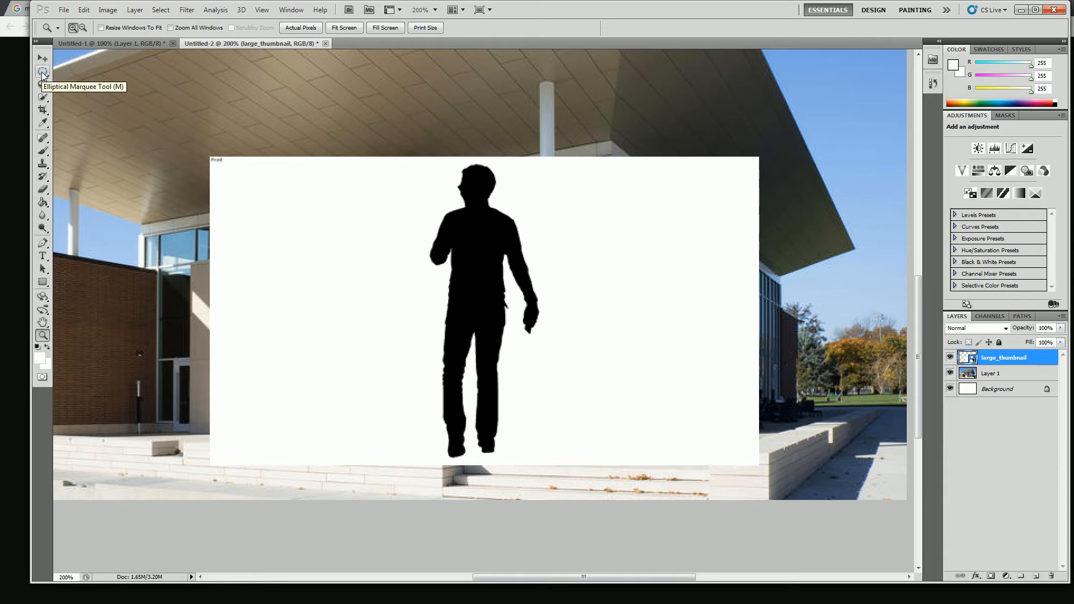
Select the white background around the silhouette with the Magic Wand tool at tolerance 32 and try to delete it
click(43, 97)
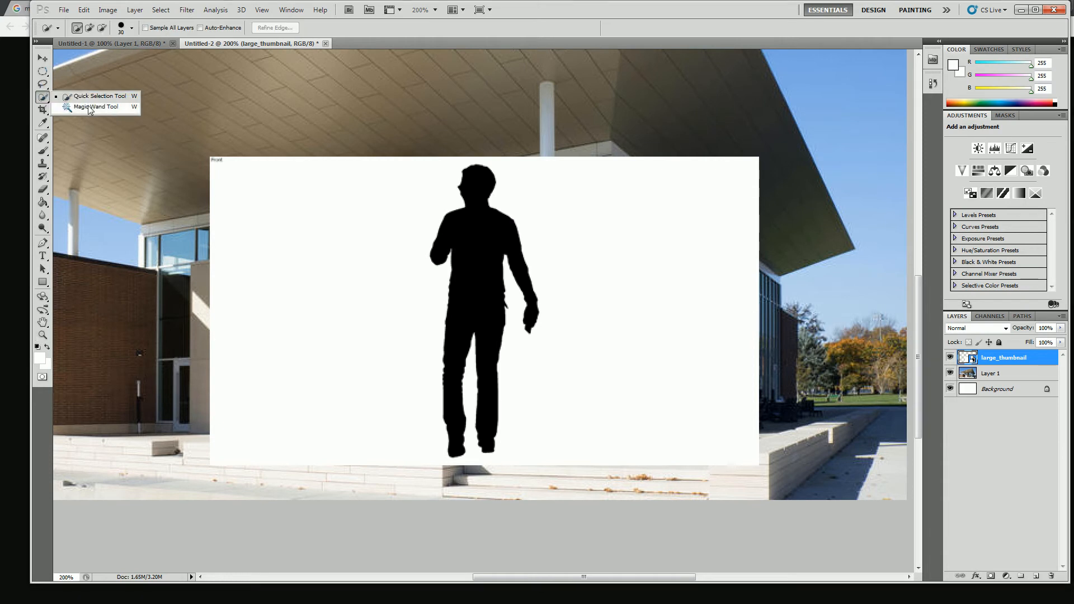
click(112, 104)
click(375, 246)
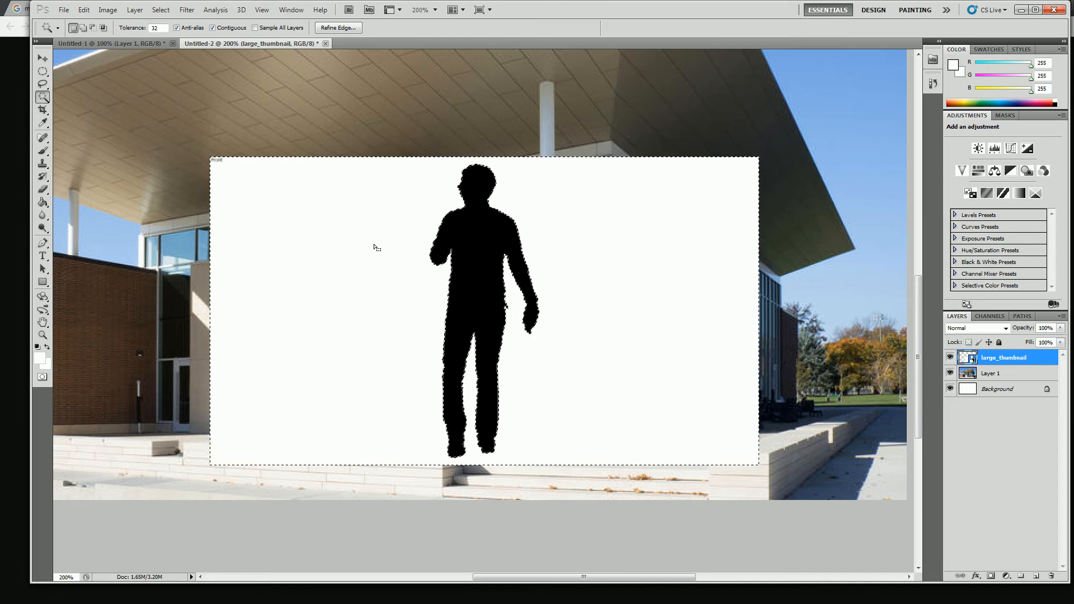
key(Delete)
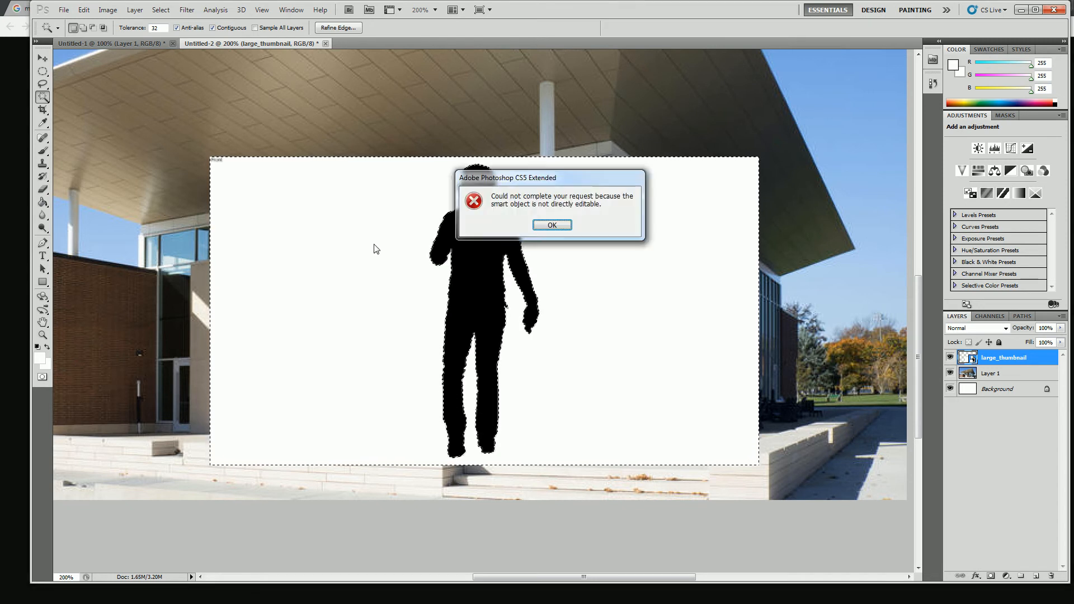
click(551, 225)
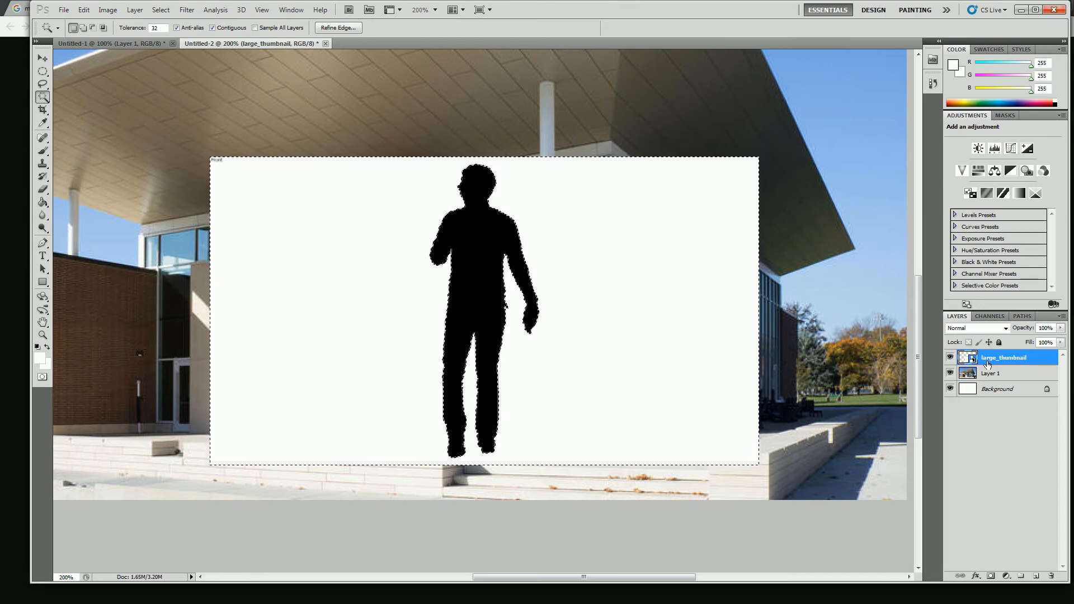
Rasterize the large_thumbnail smart object layer
click(134, 10)
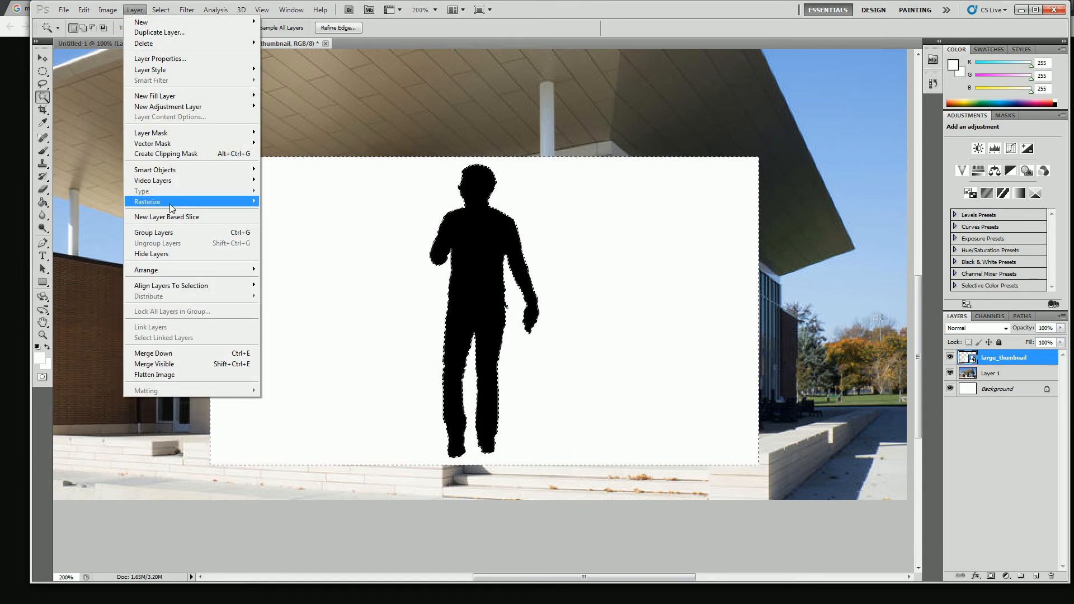
mouse_move(257, 207)
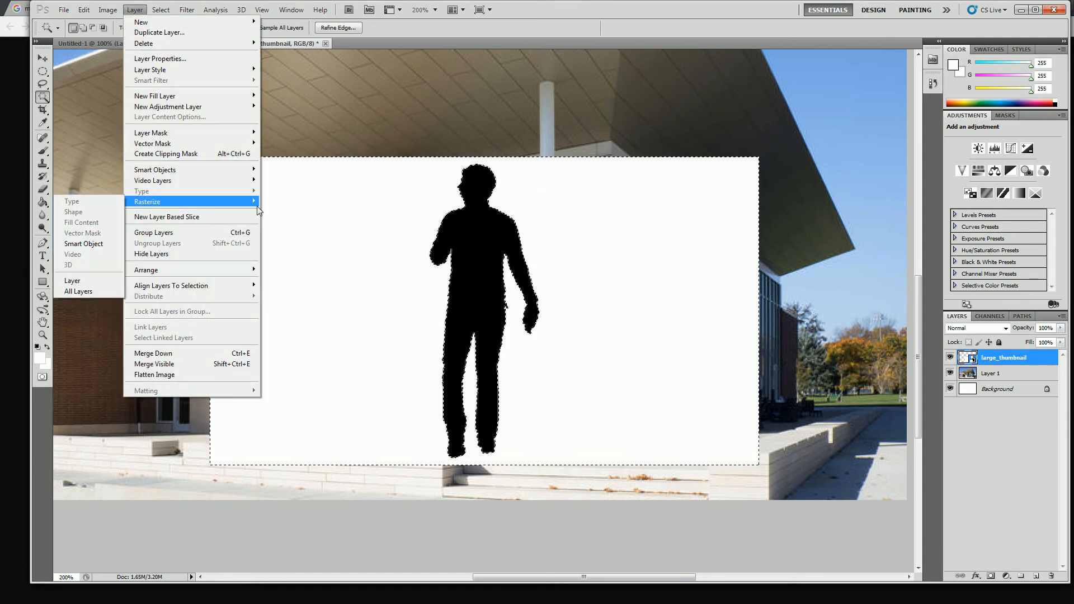
click(76, 280)
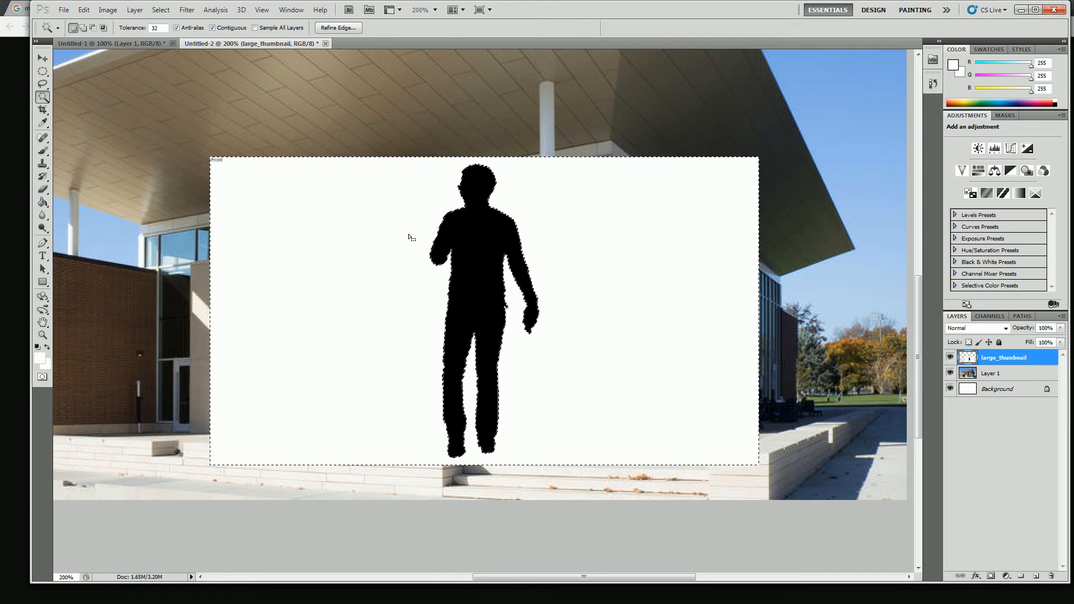
Delete the selected white background around the silhouette and deselect, and undo back to the intact white background with its selection
key(Delete)
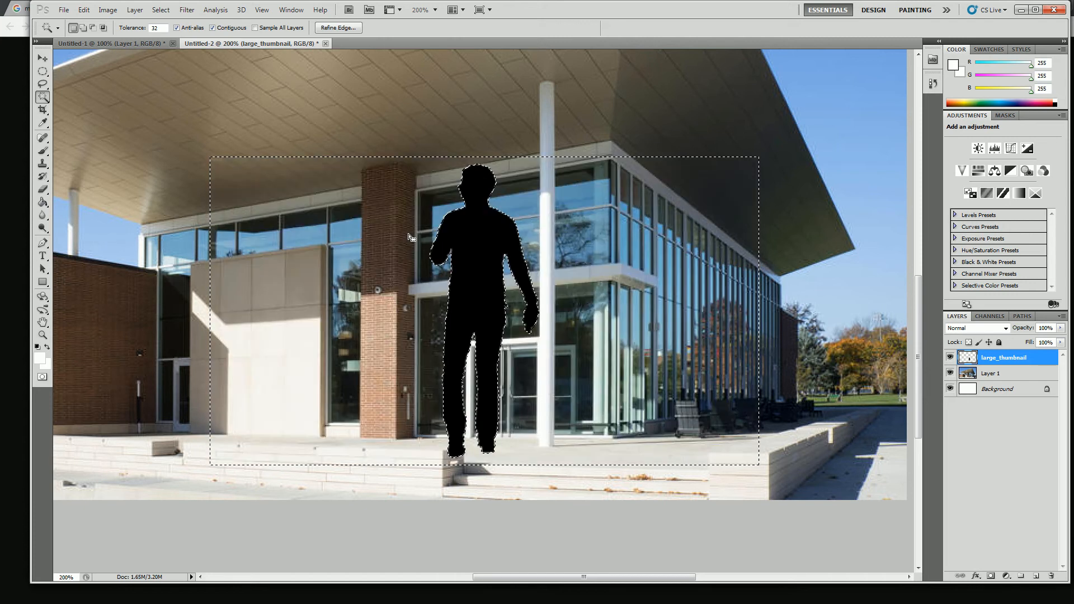
key(ctrl+d)
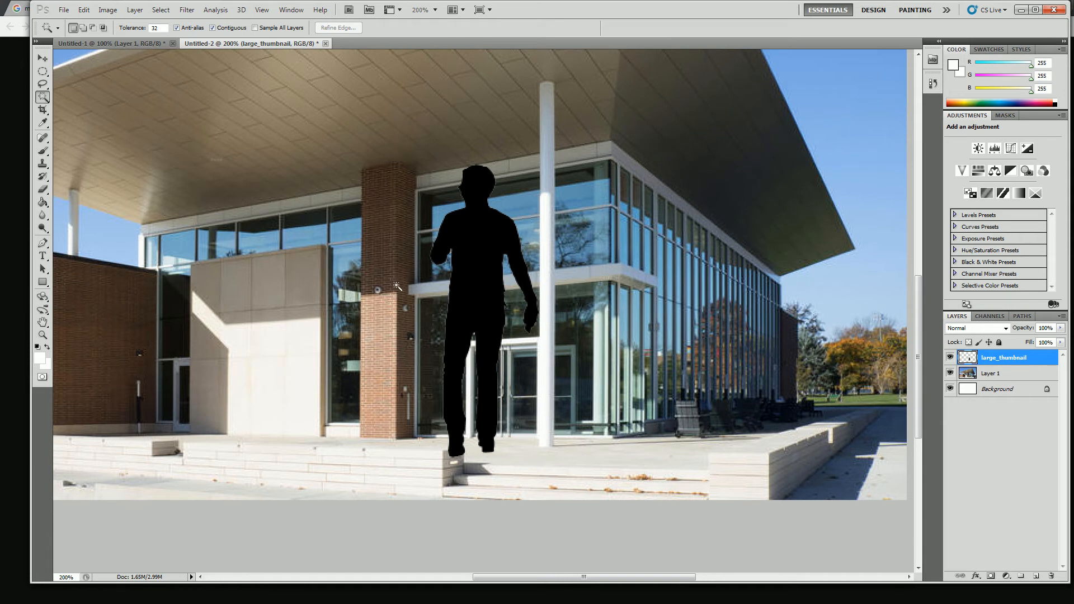
click(488, 186)
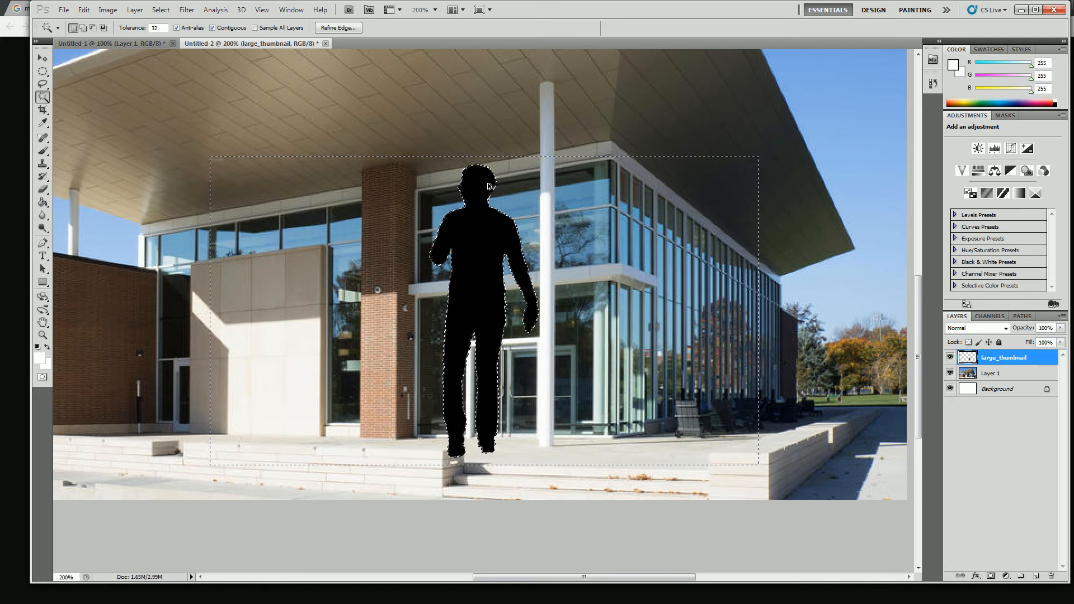
key(ctrl+z)
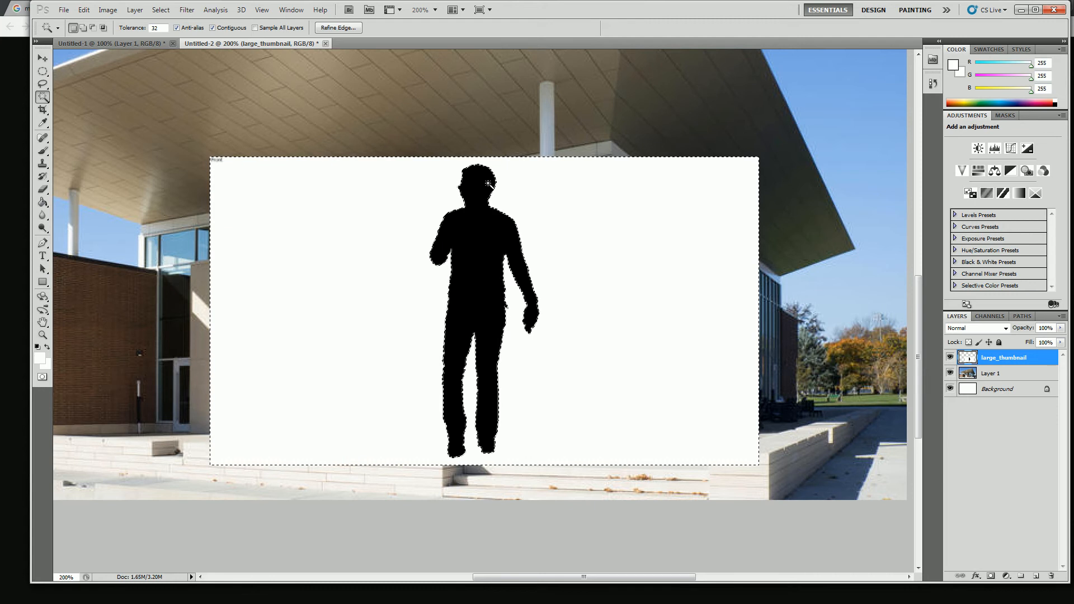
Feather the selection of the white background by 1 pixel, delete the selected area and deselect
click(160, 10)
mouse_move(219, 133)
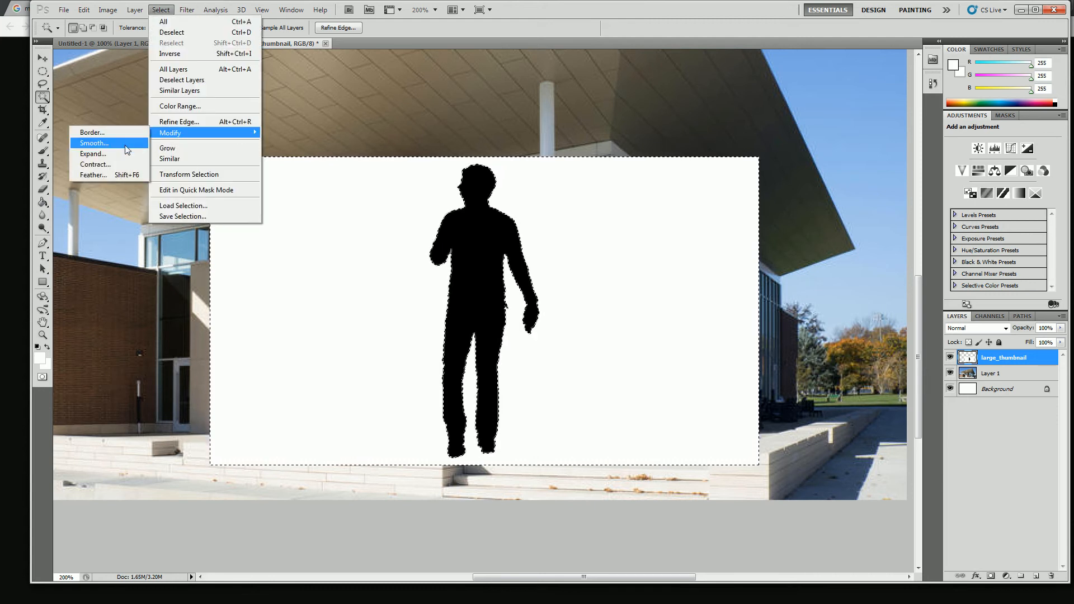
click(113, 175)
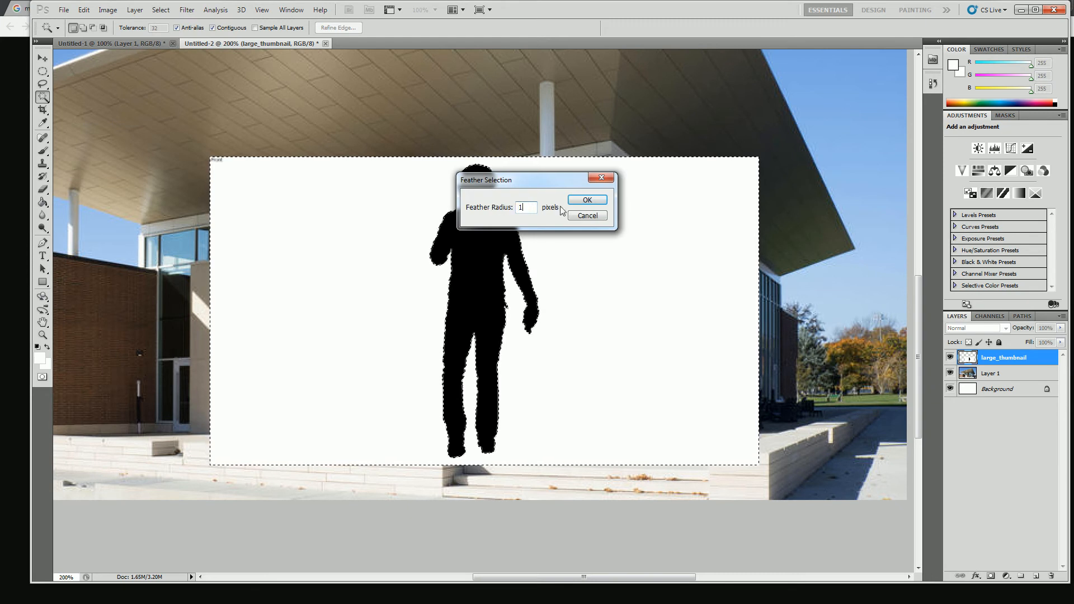
click(582, 201)
key(Delete)
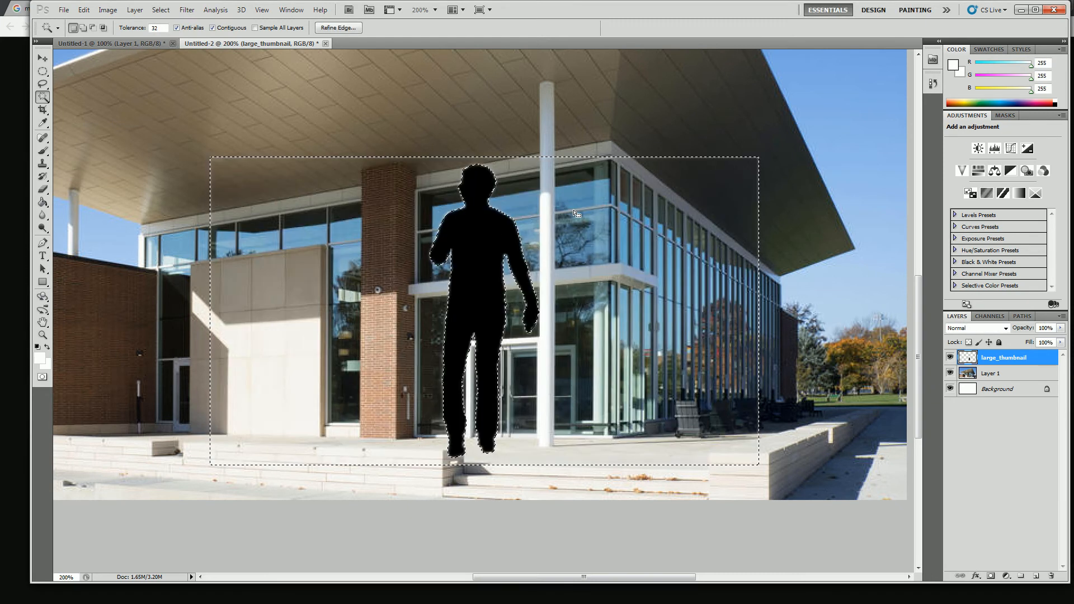
key(ctrl+d)
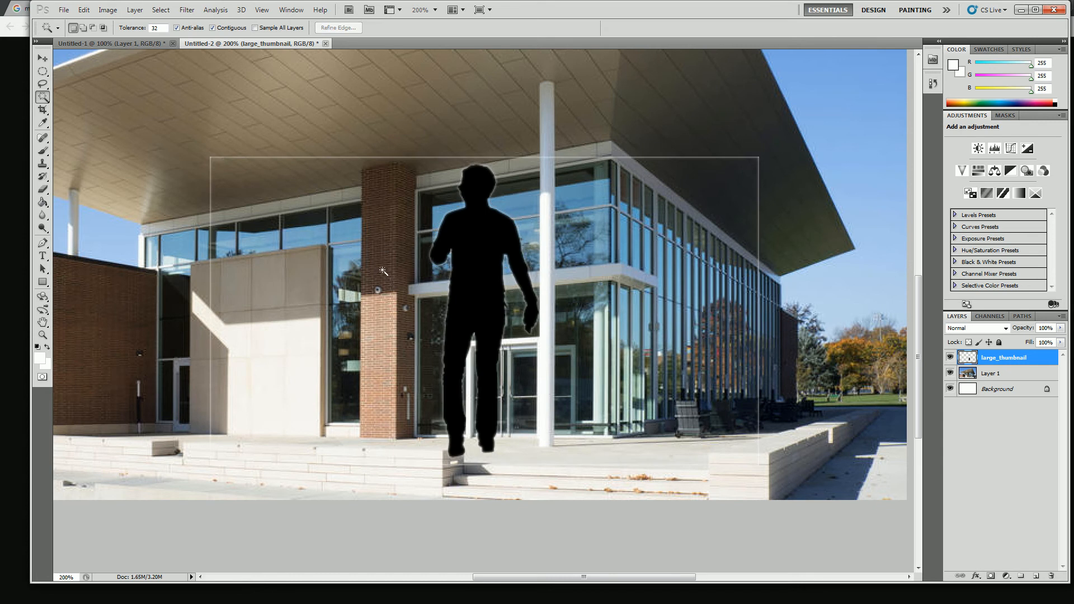
Undo the feathered deletion back to the intact white background and clear the selection
click(43, 73)
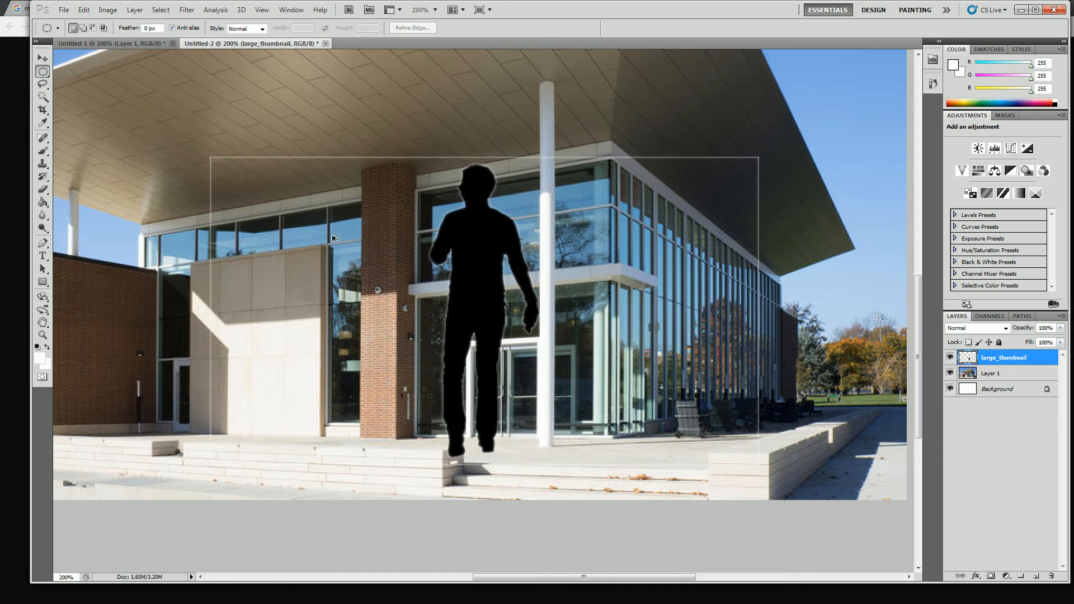
key(ctrl+z)
key(ctrl+z)
key(ctrl+alt+z)
key(ctrl+alt+z)
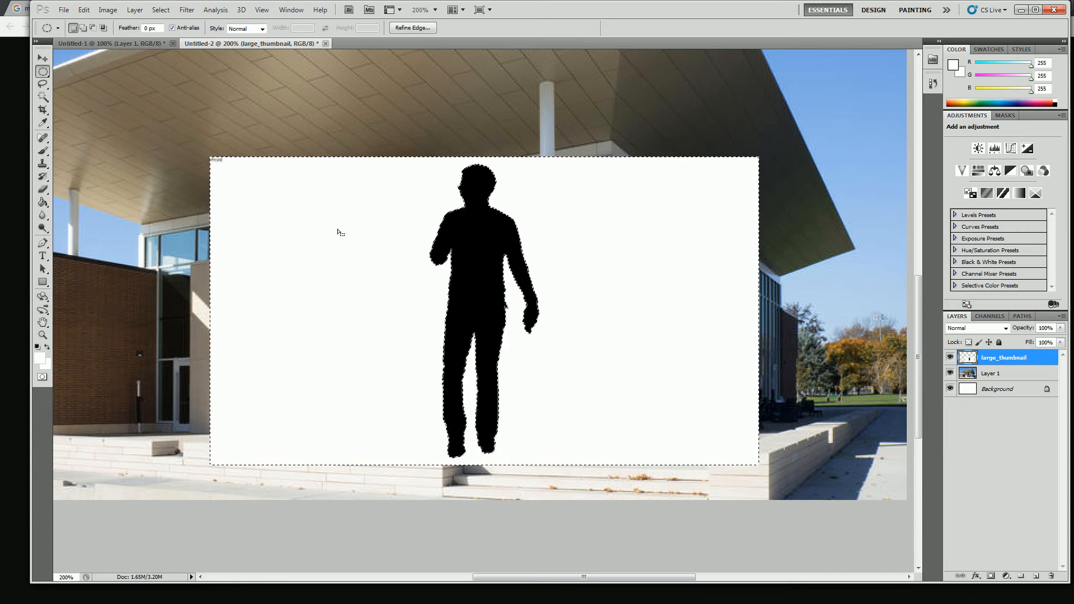
click(338, 230)
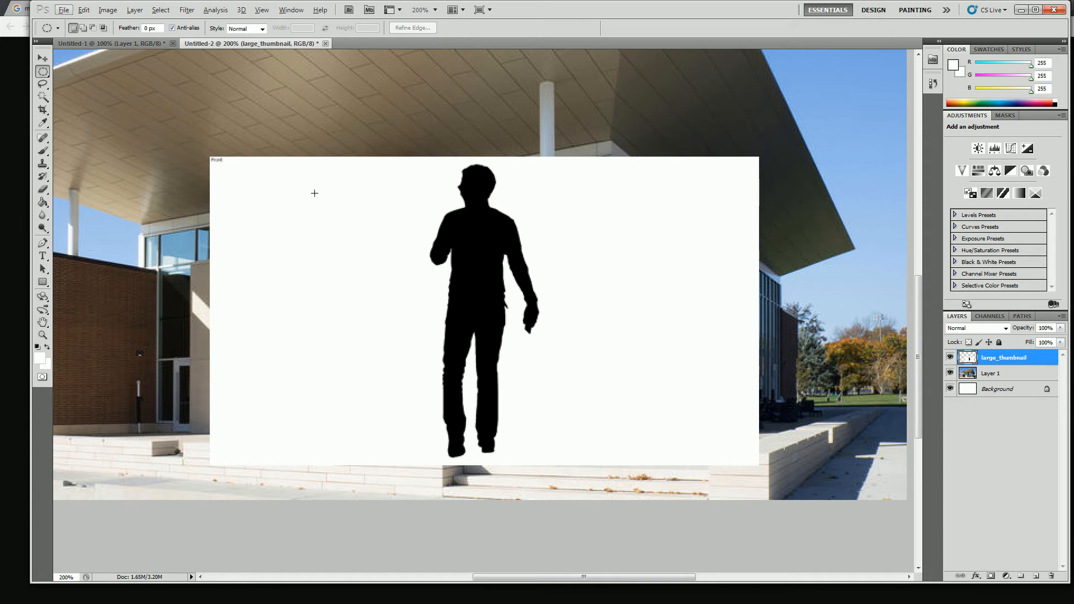
Delete the white background around the silhouette using a Magic Wand selection at tolerance 32 expanded by 1 pixel, and deselect
click(42, 97)
click(361, 266)
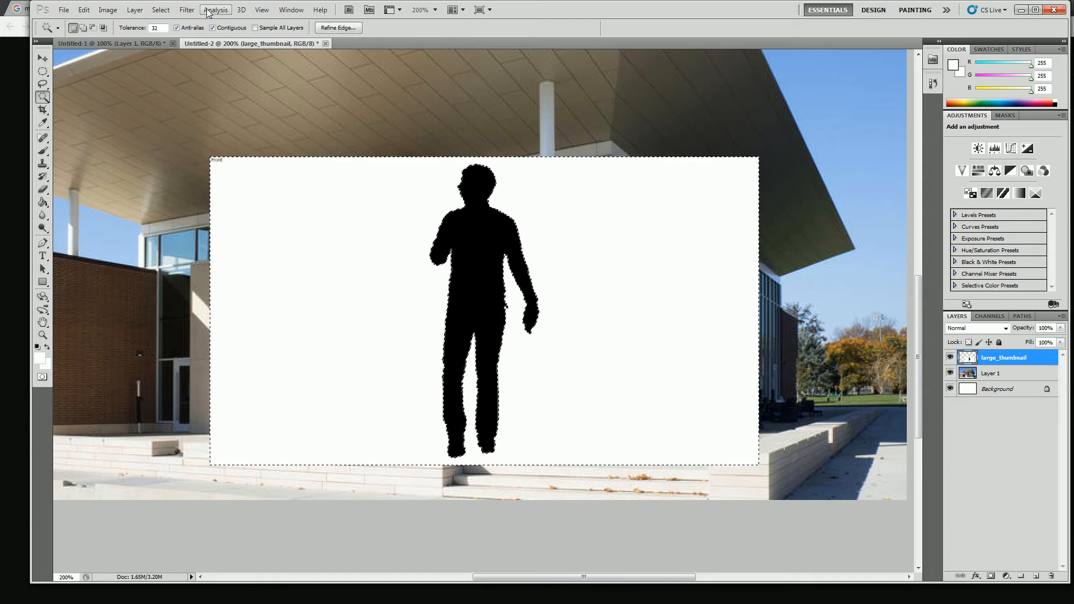
click(188, 11)
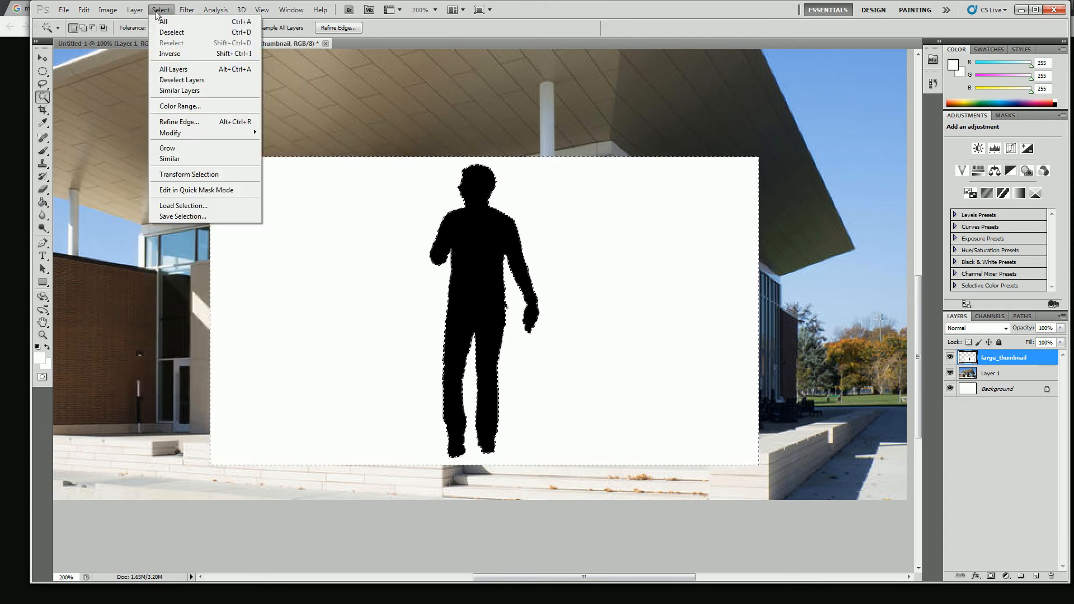
mouse_move(189, 133)
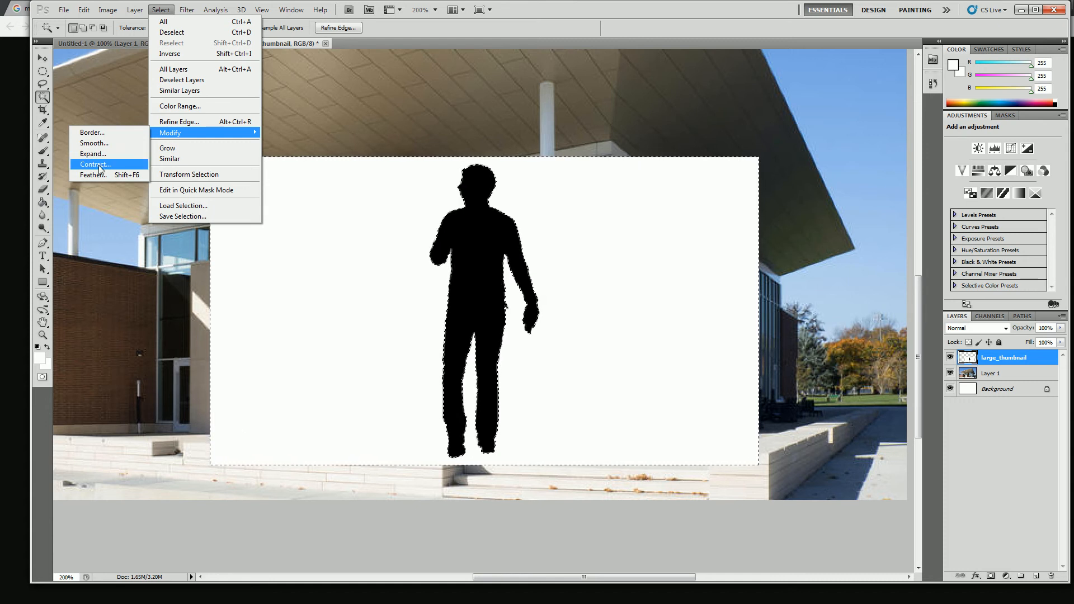
click(98, 155)
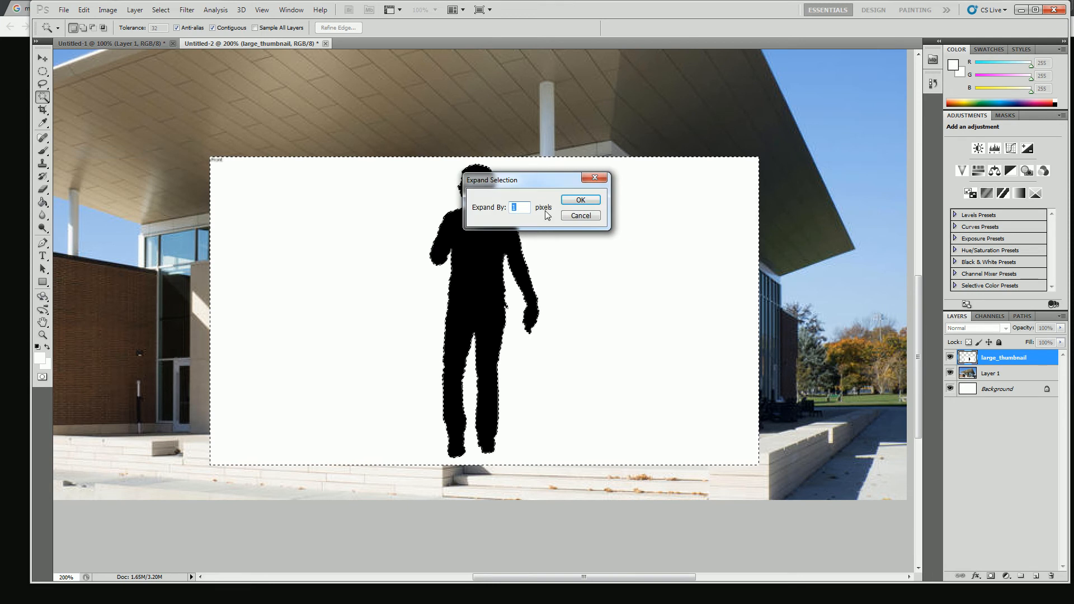
click(576, 202)
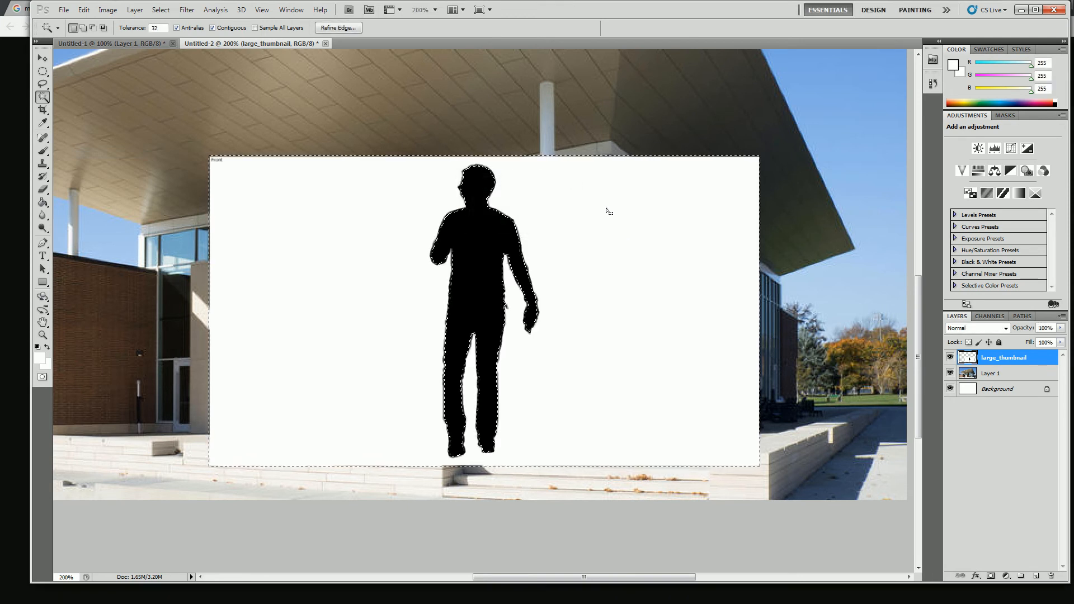
key(Delete)
key(ctrl+d)
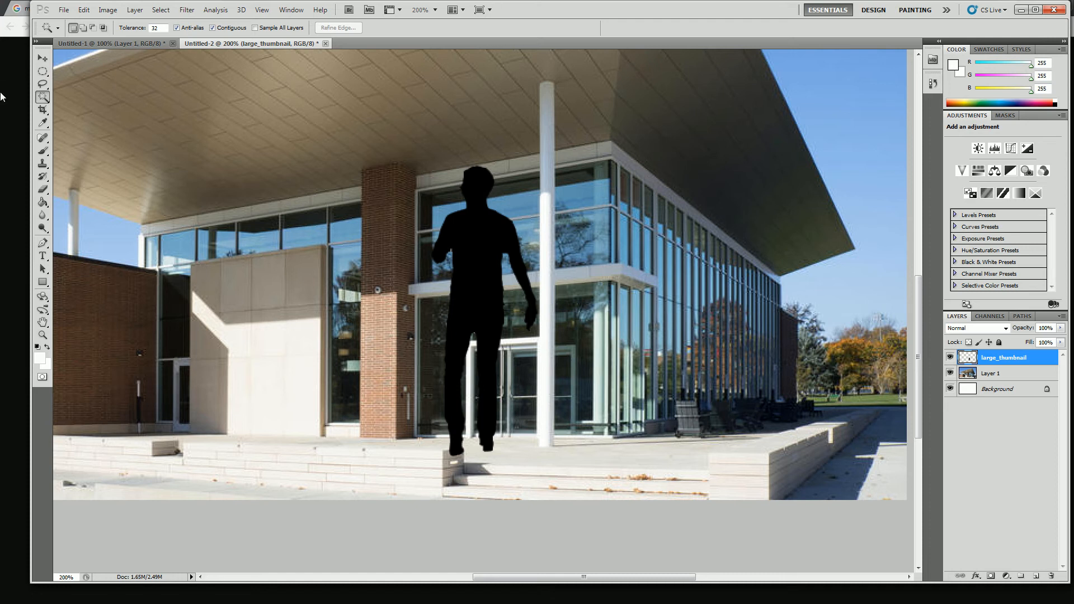
Change the active selection tool to the Rectangular Marquee
click(43, 71)
right_click(44, 72)
click(78, 70)
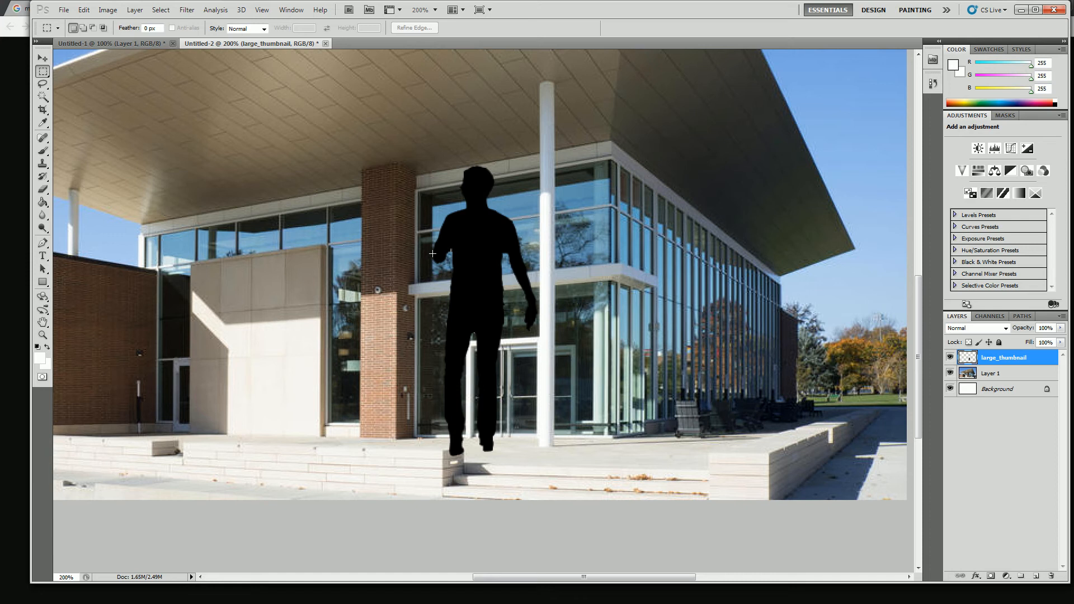
right_click(493, 226)
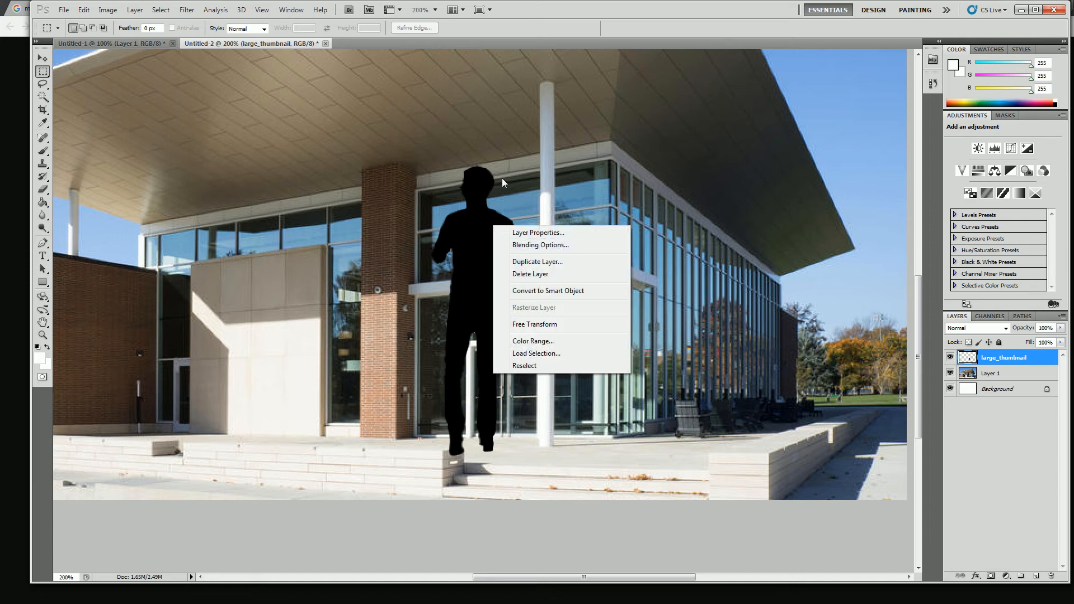
click(522, 7)
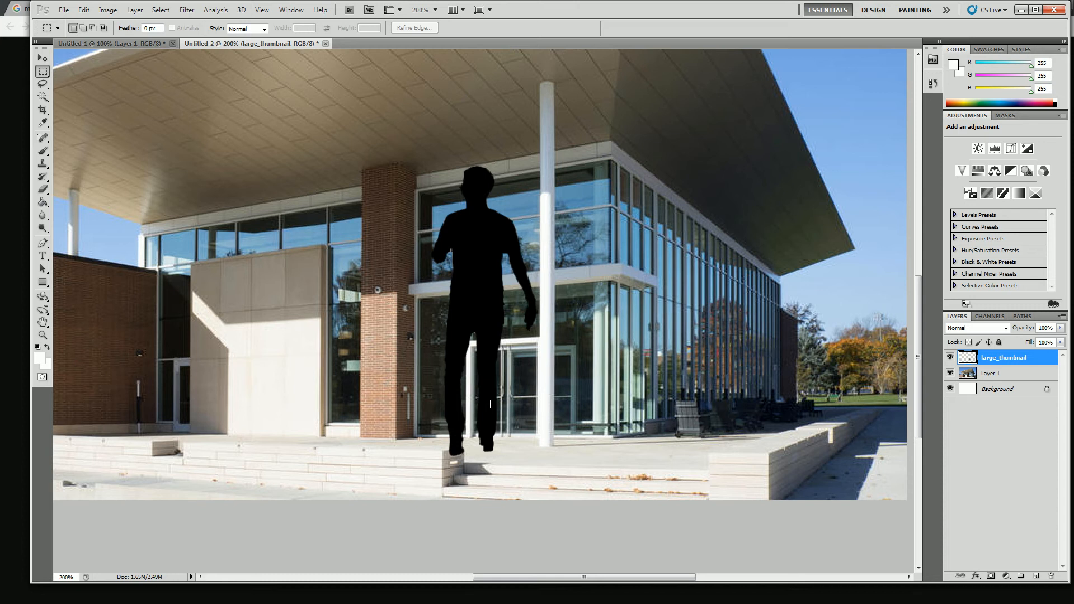
Show the rulers and add a horizontal guide across the upper part of the entrance doors
click(262, 10)
click(285, 193)
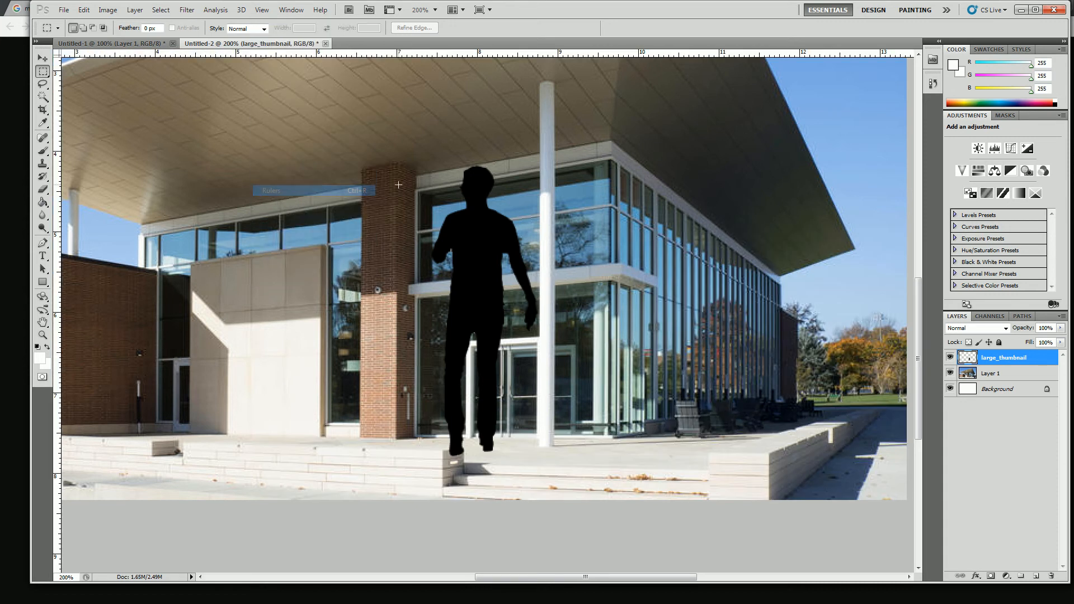
drag(581, 54, 582, 369)
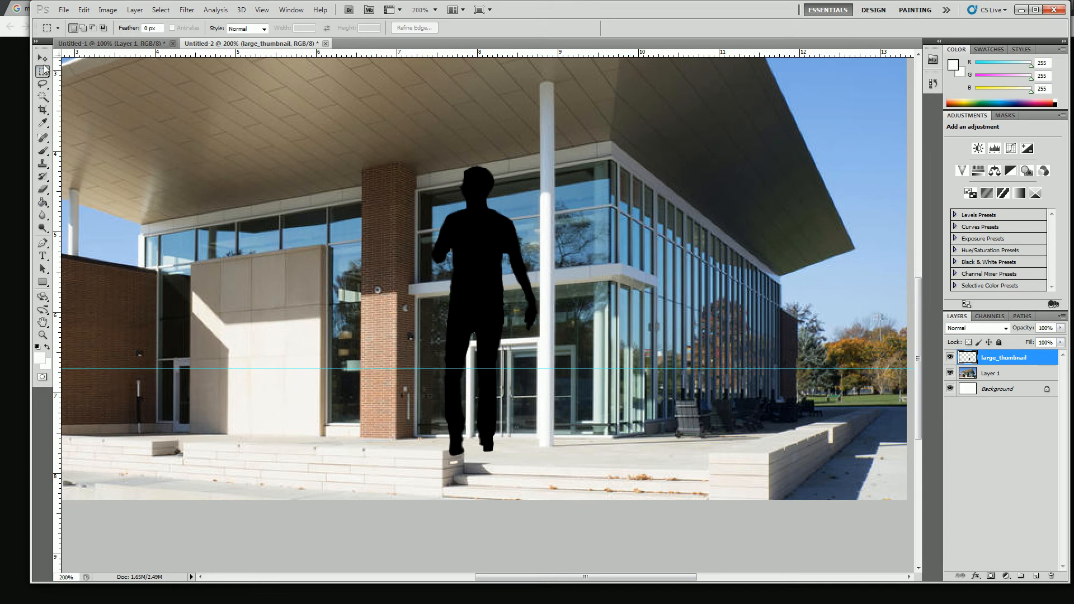
Scale the silhouette proportionally to about 35% and stand it in front of the white column with its head at the guide
right_click(499, 251)
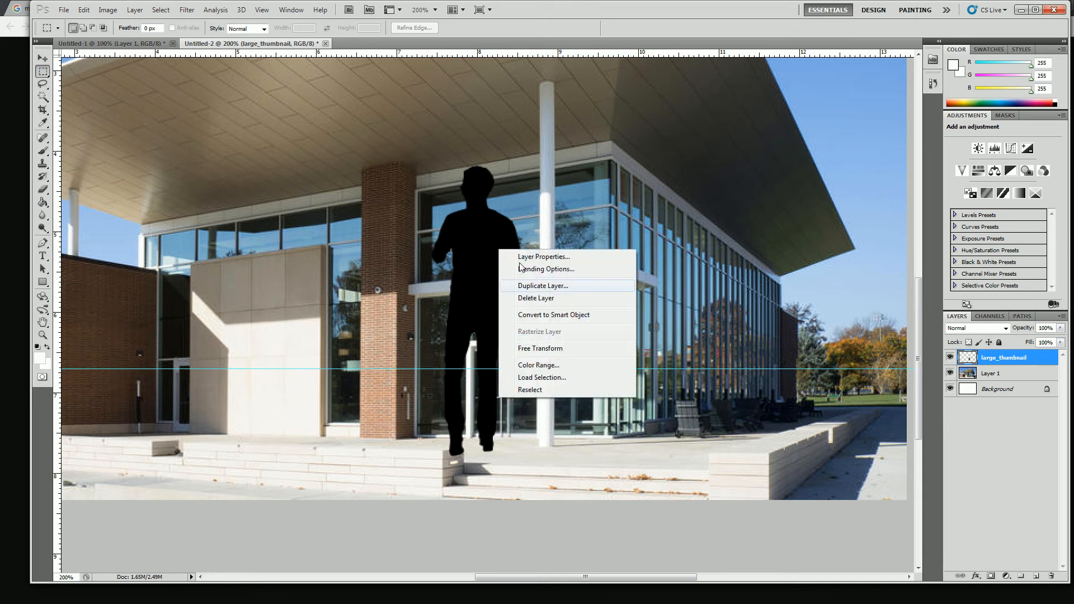
click(560, 353)
drag(490, 241, 555, 279)
drag(608, 202, 536, 353)
drag(519, 403, 567, 402)
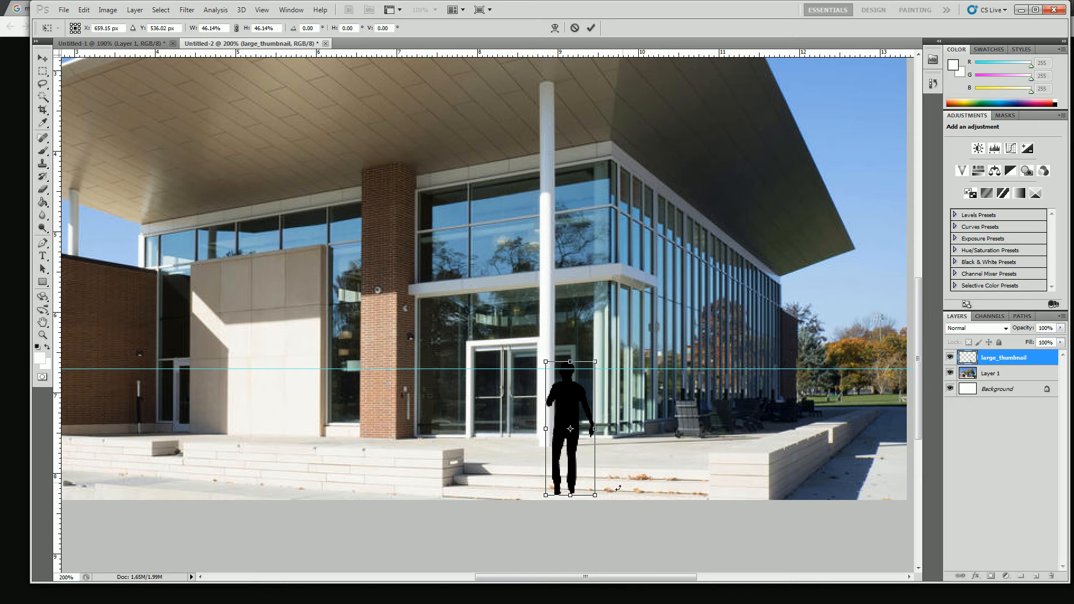
drag(595, 494, 582, 463)
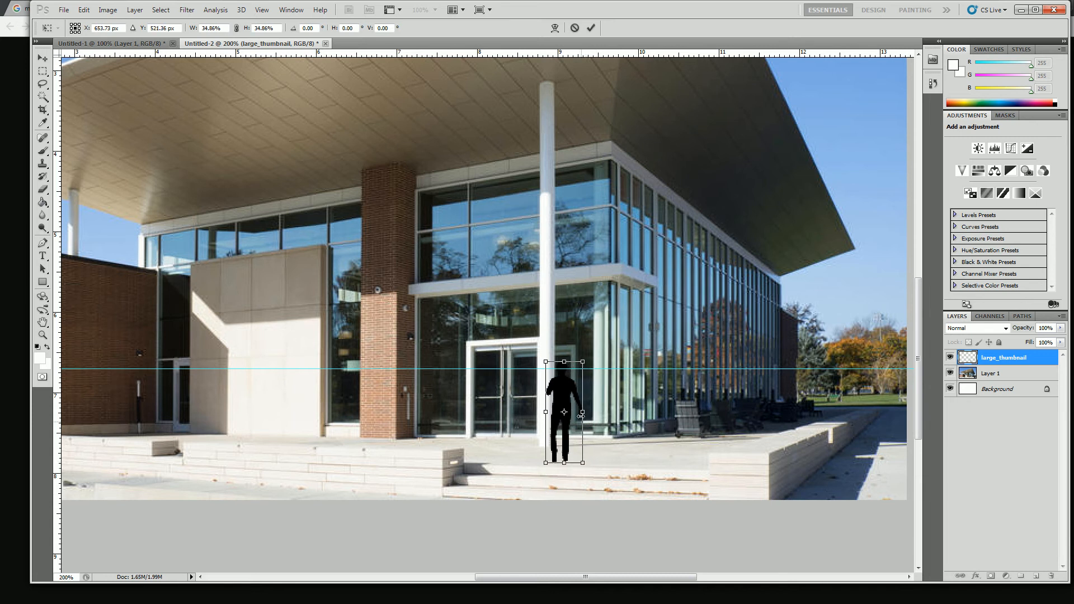
drag(570, 392, 566, 391)
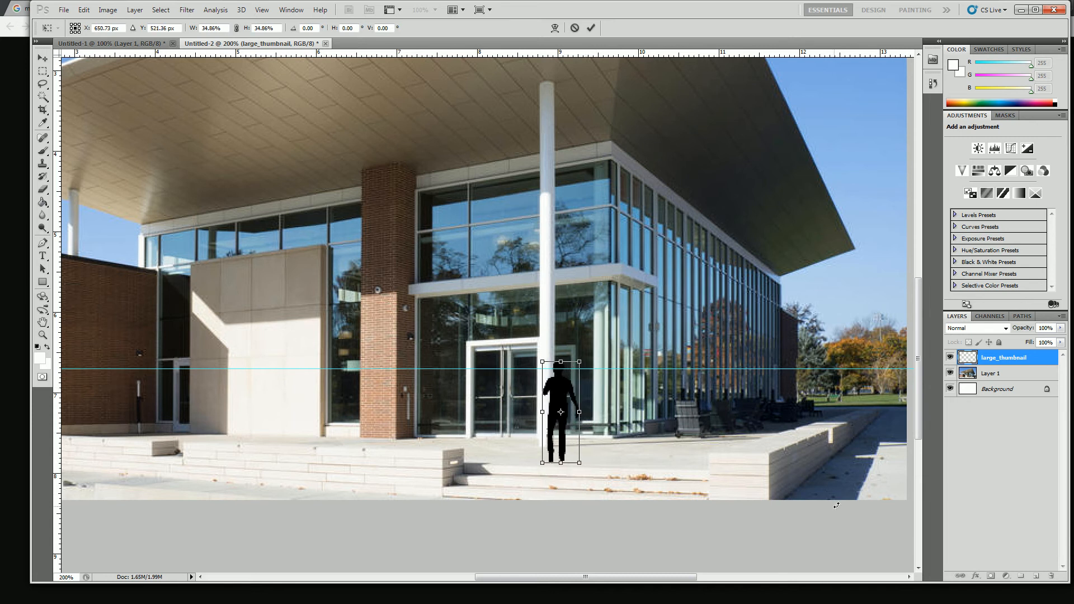
key(Return)
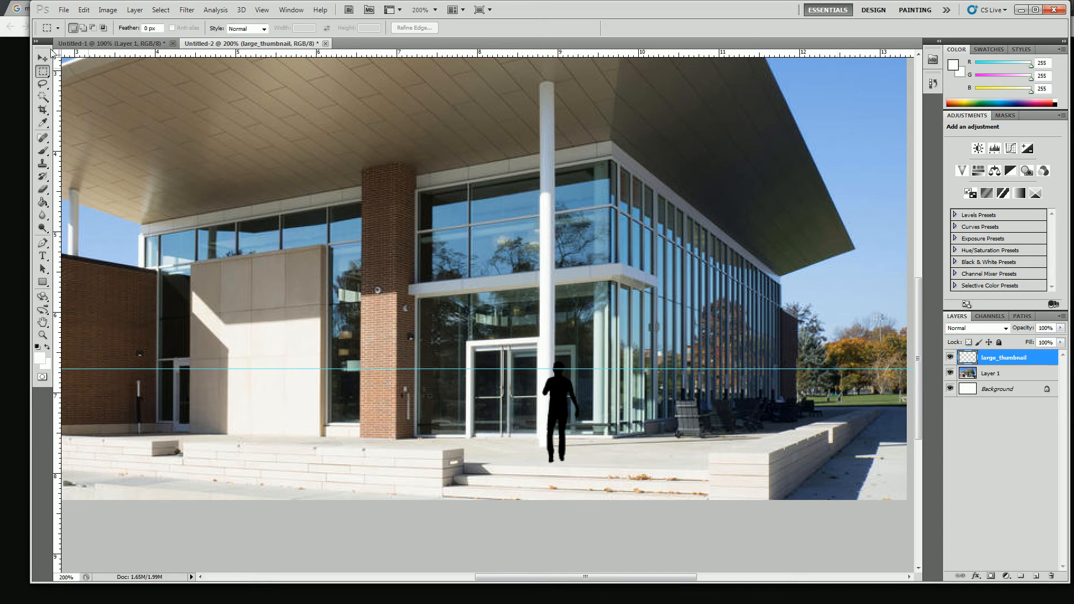
Raise the horizontal guide slightly and scale the silhouette proportionally to about 112% so its head reaches the guide
key(v)
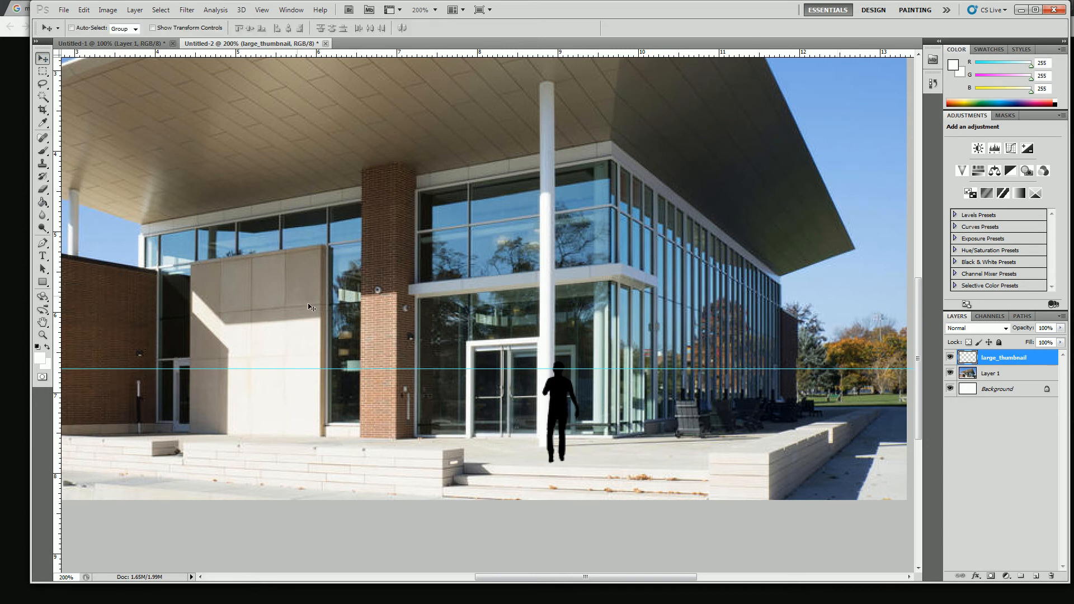
drag(446, 368, 441, 356)
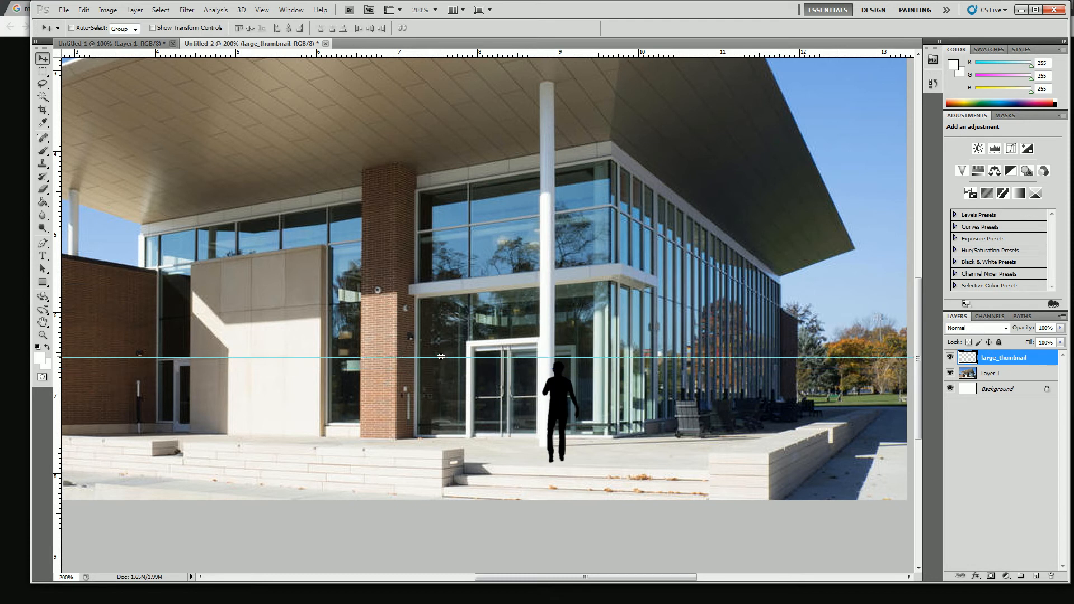
click(42, 71)
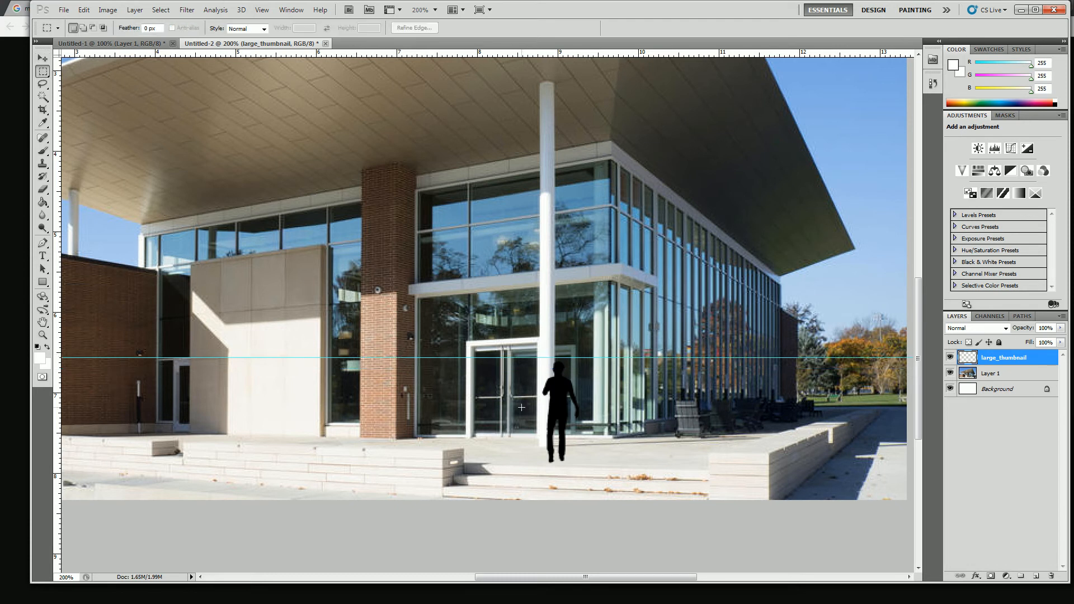
right_click(553, 400)
click(588, 503)
mouse_move(534, 363)
mouse_down()
mouse_move(536, 352)
mouse_move(523, 355)
mouse_up()
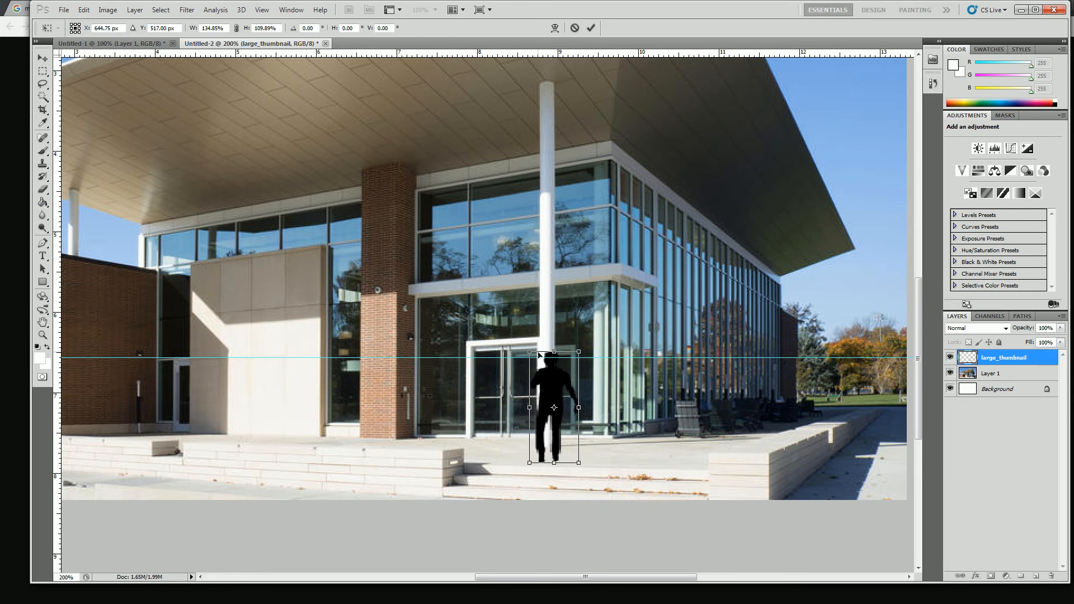
key(ctrl+z)
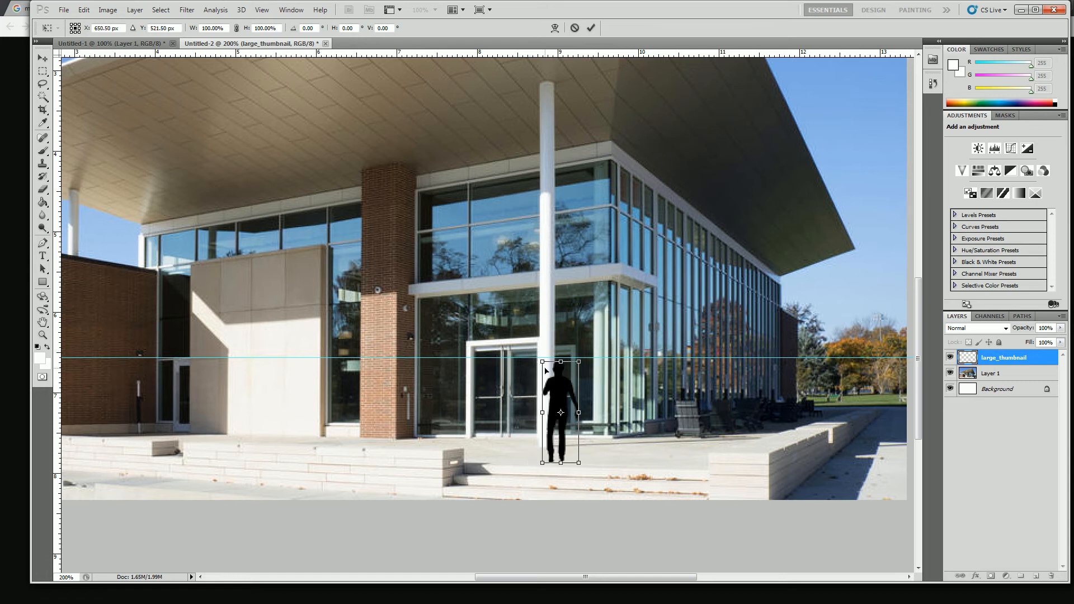
drag(541, 361, 538, 349)
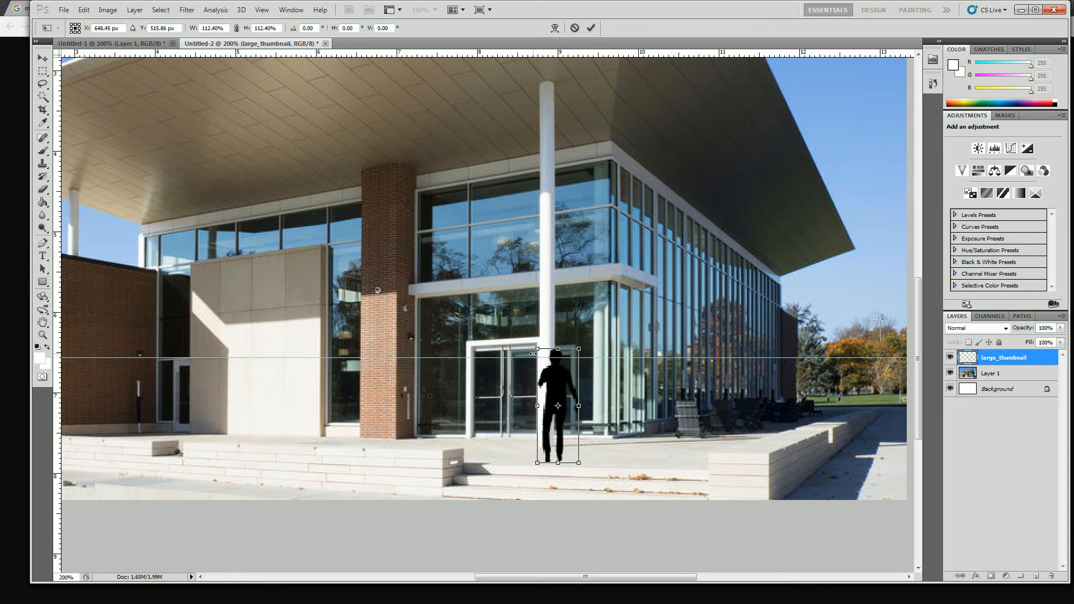
key(Return)
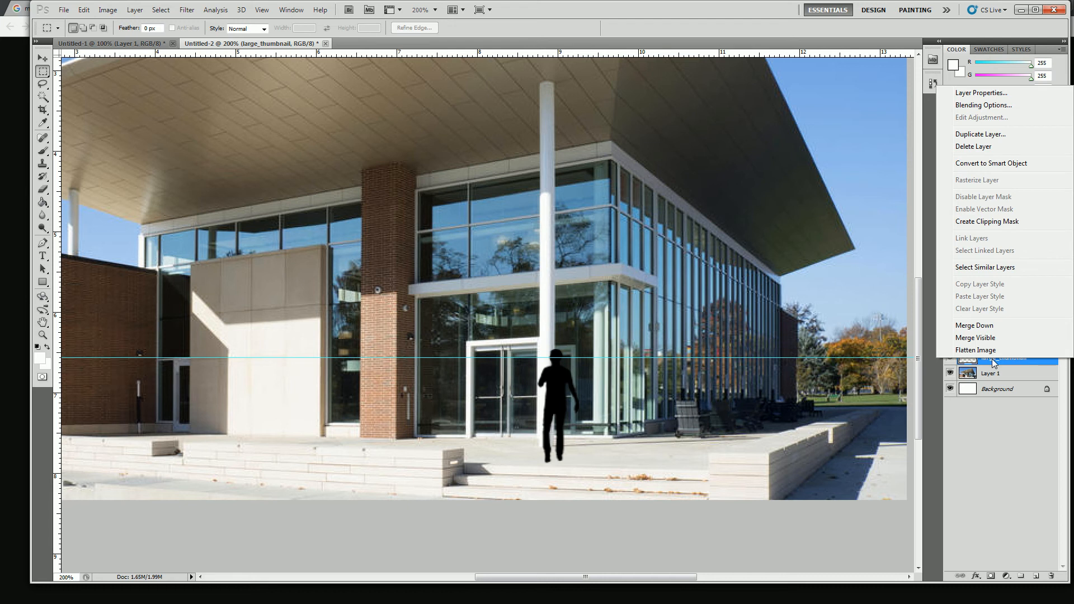
Duplicate the silhouette layer as large_thumbnail copy, hide the copy and make the original large_thumbnail layer active
click(996, 134)
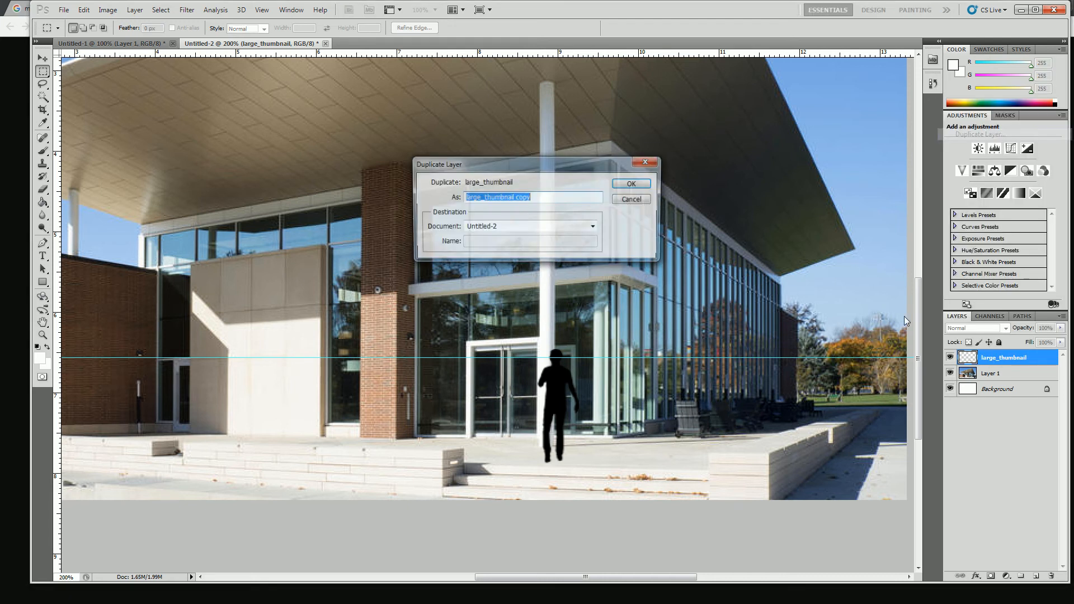
click(631, 184)
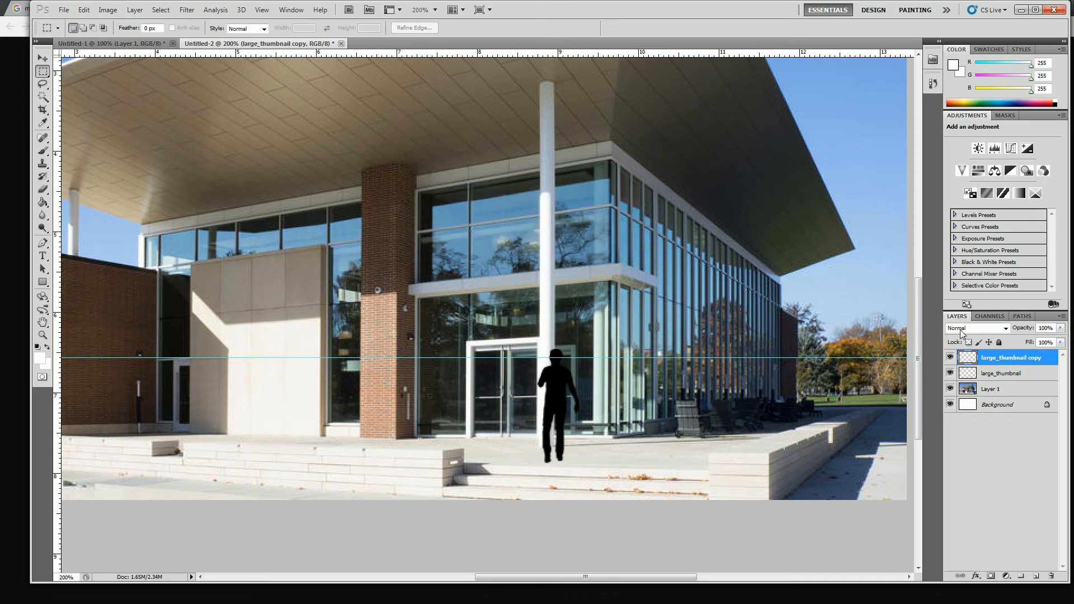
click(950, 358)
click(973, 376)
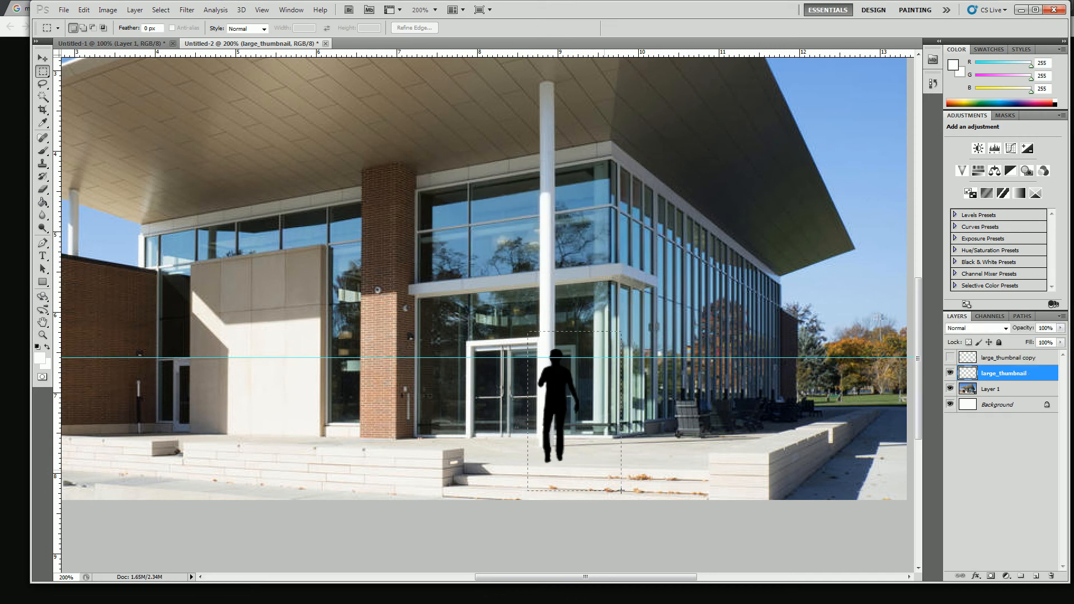
Invert the silhouette on the large_thumbnail layer to white inside the rectangular selection and deselect
drag(597, 474, 597, 475)
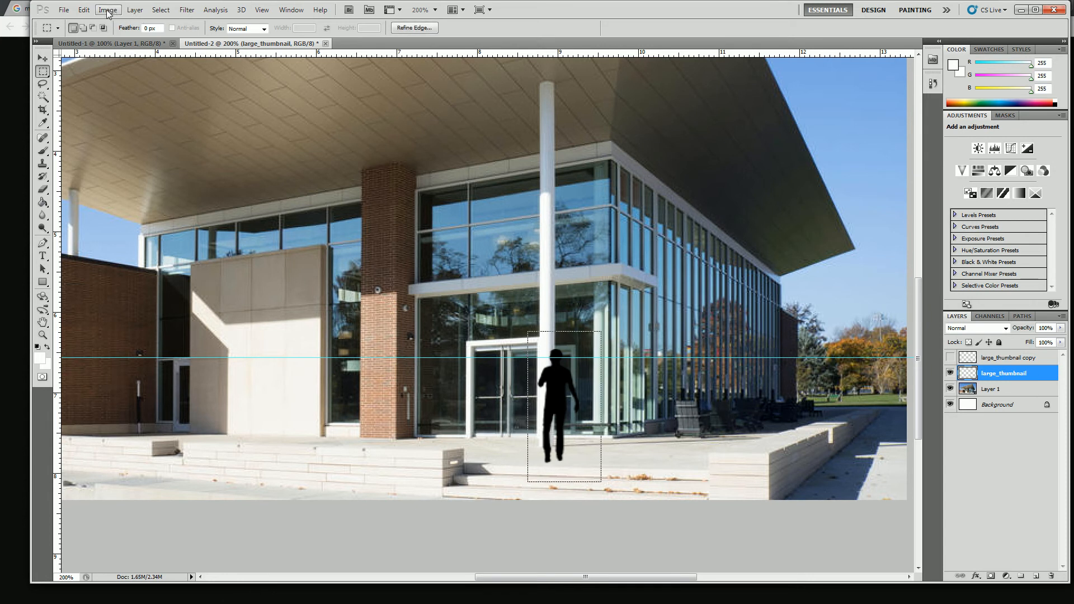
click(106, 10)
mouse_move(172, 39)
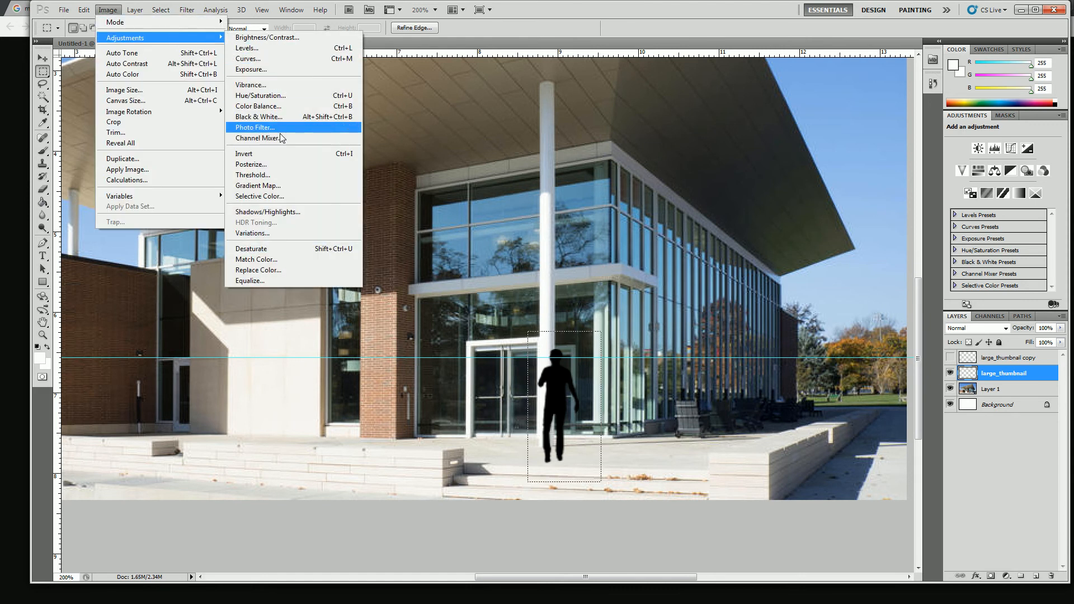
click(284, 154)
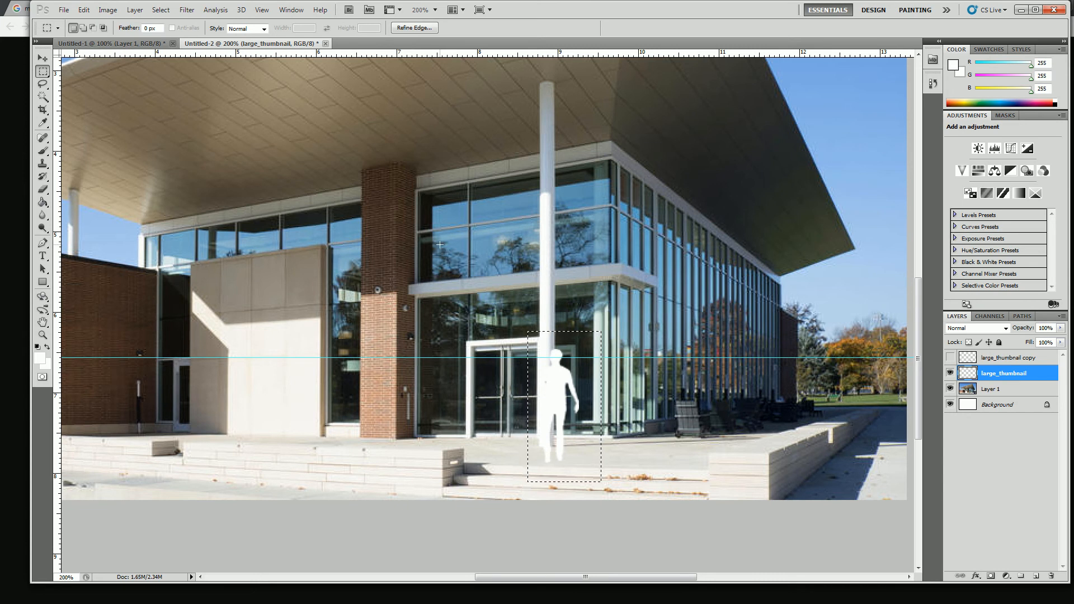
key(ctrl+d)
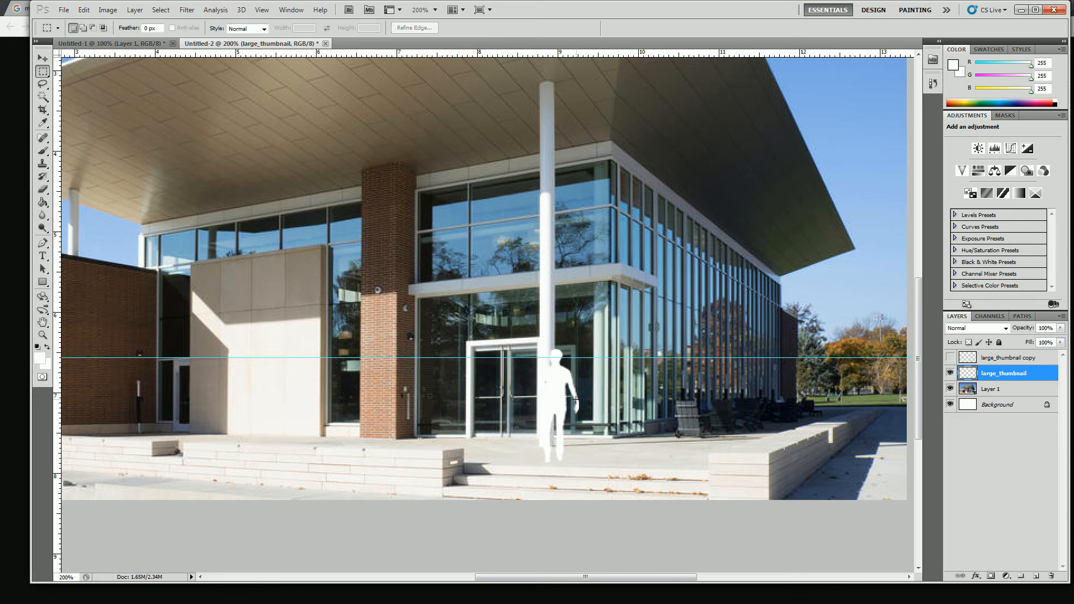
Move the white silhouette beside the white column in front of the entrance doors and show the large_thumbnail copy layer
click(43, 58)
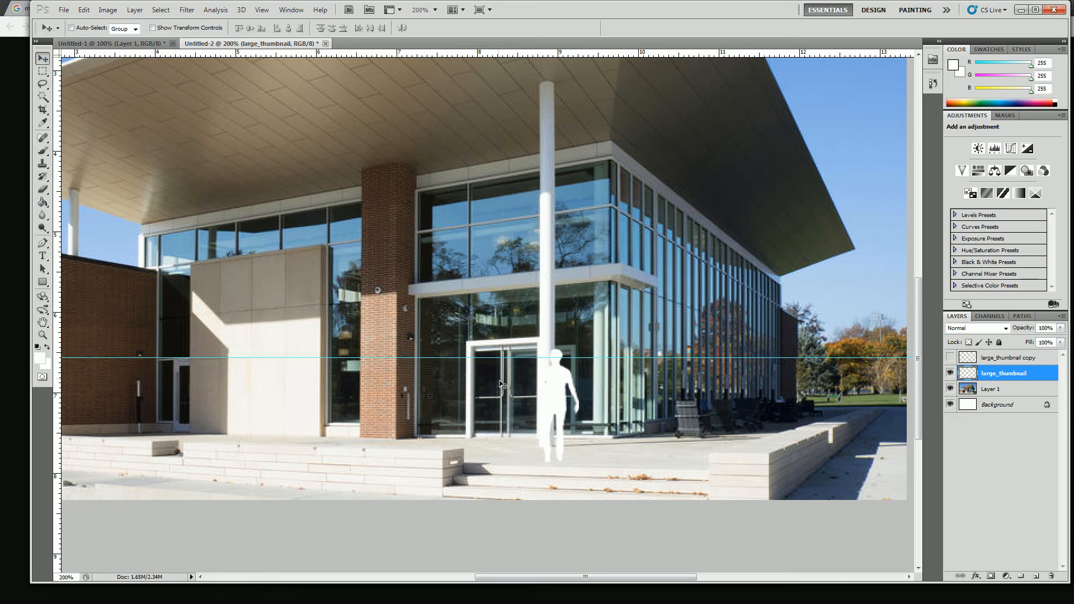
drag(553, 412, 510, 407)
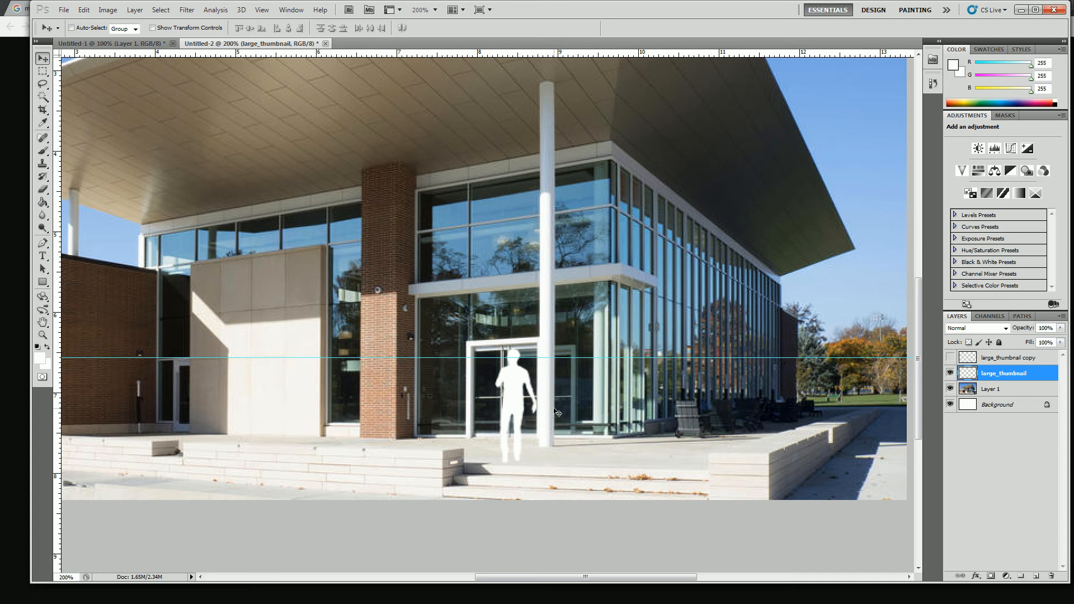
click(951, 358)
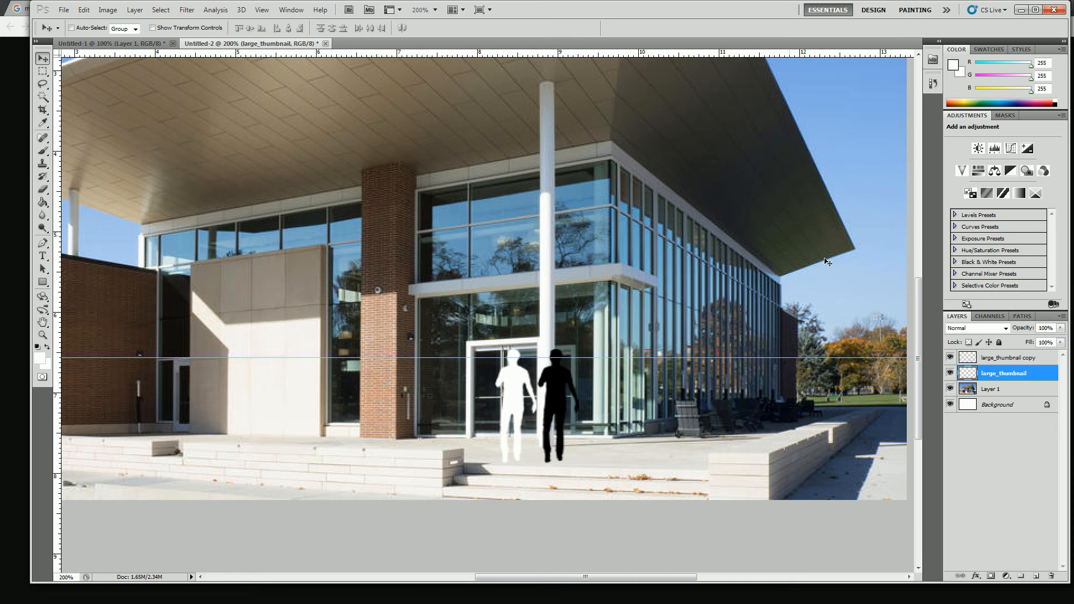
Draw a 1 px diagonal line from the chair's top to its shadow's end and move it to the white silhouette's head
click(989, 358)
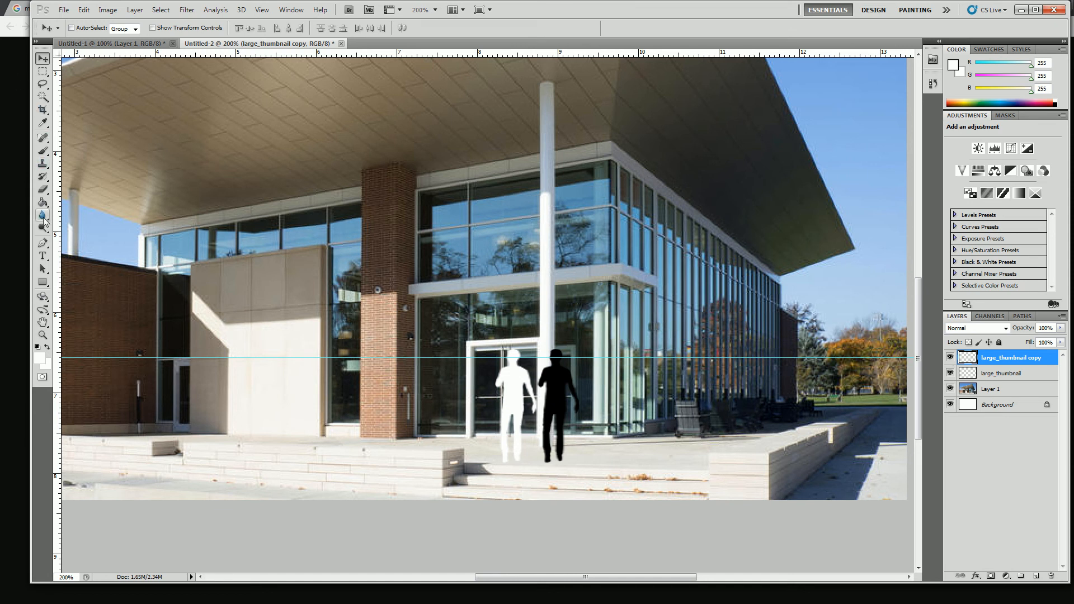
click(42, 282)
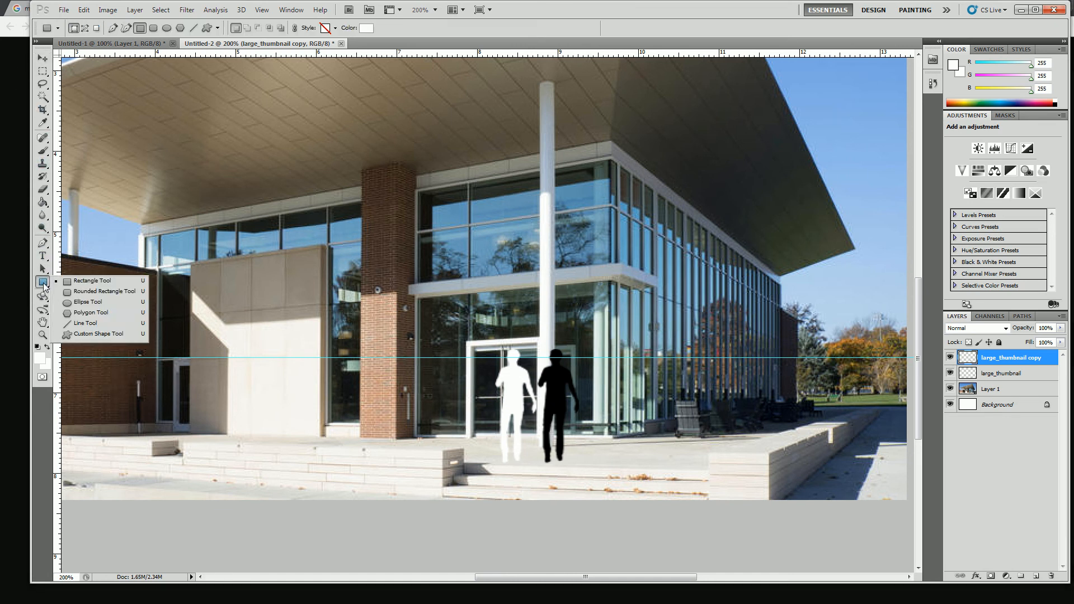
click(82, 324)
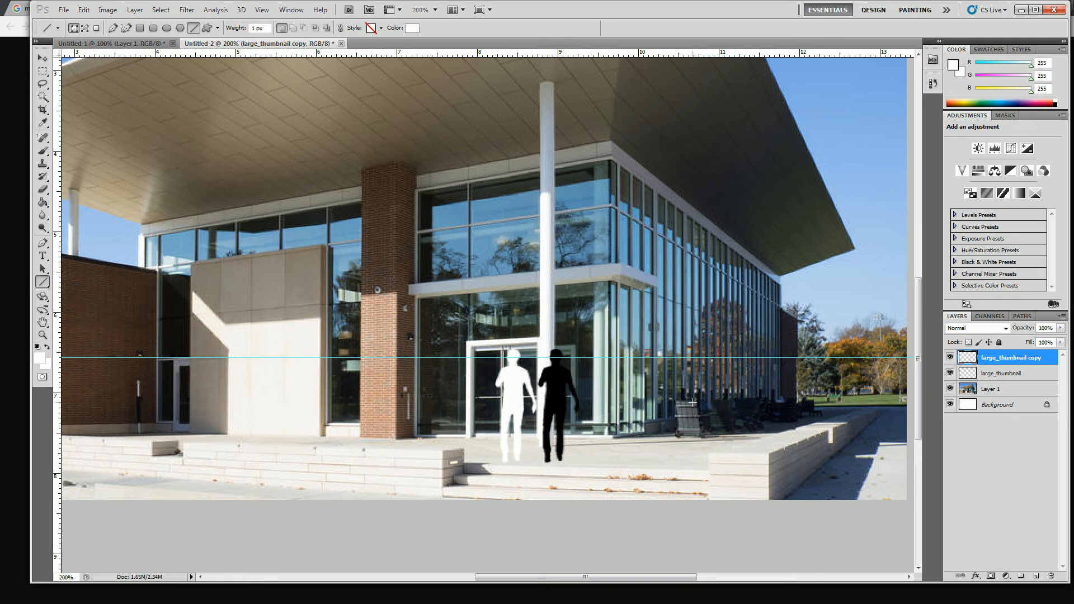
drag(694, 402, 748, 436)
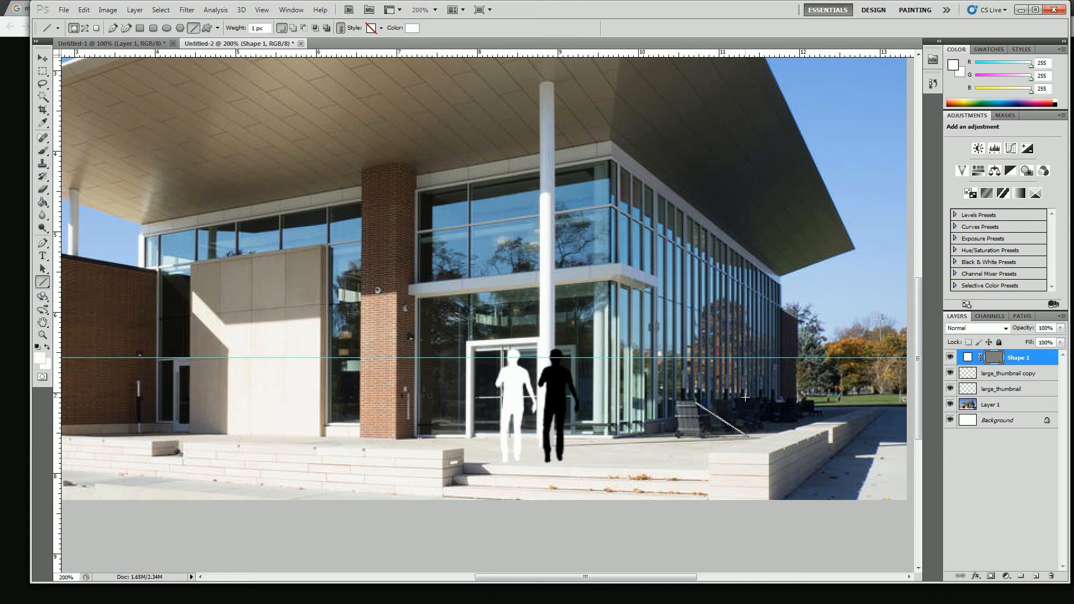
click(42, 58)
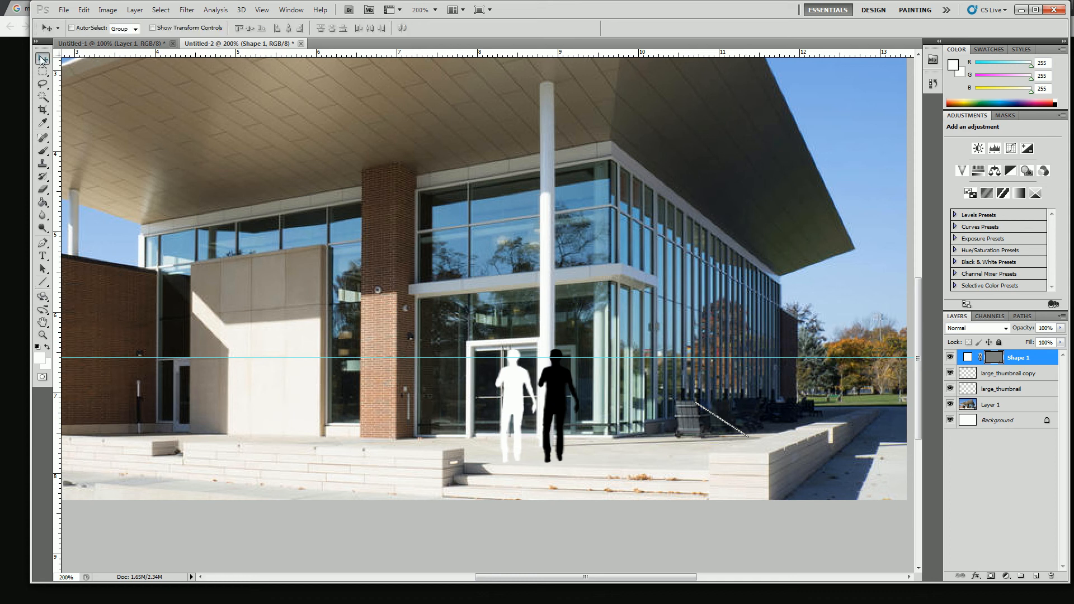
drag(713, 415, 539, 365)
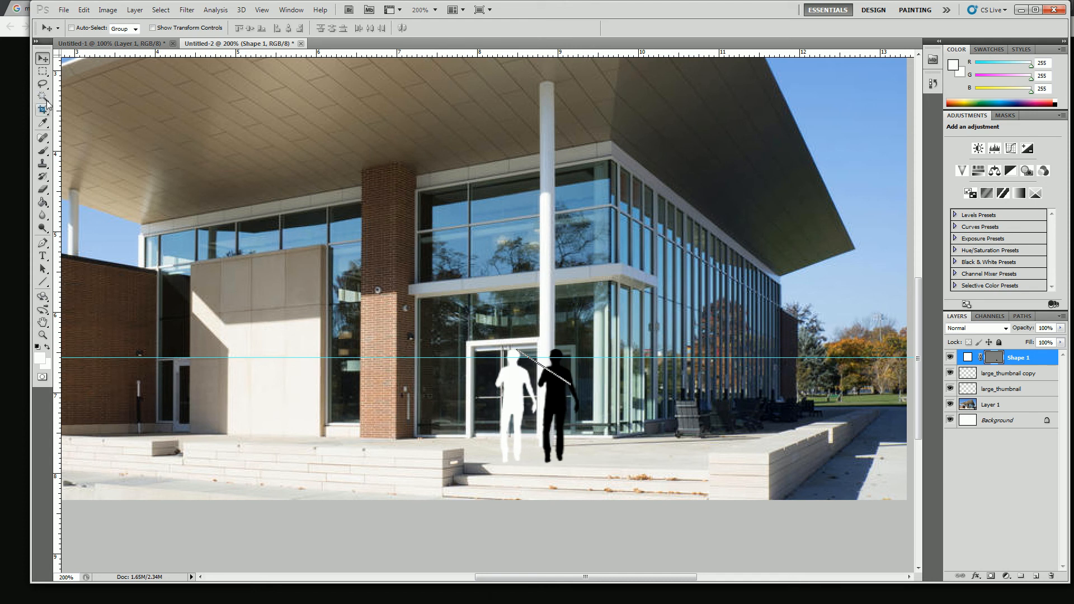
Draw a second 1 px line along the paving from the column's base and move it to the white silhouette's feet
click(44, 281)
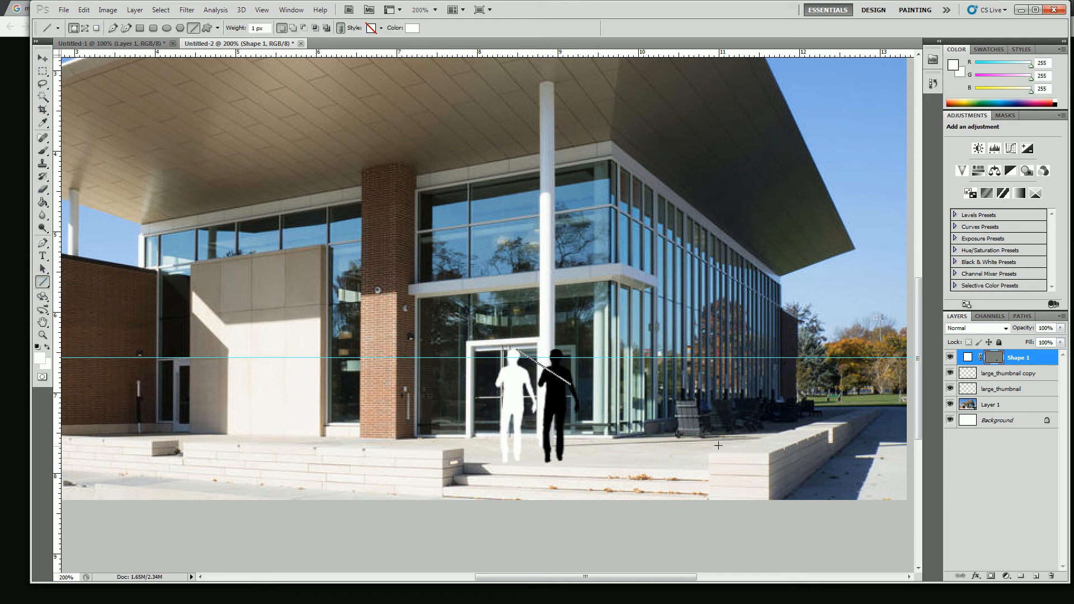
drag(558, 445, 762, 439)
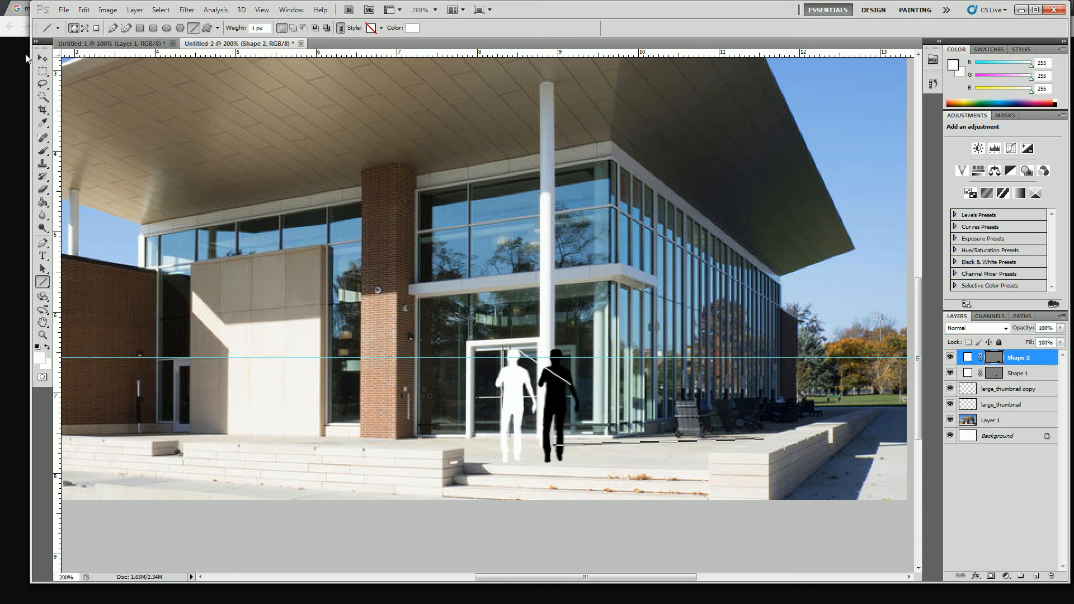
click(43, 58)
drag(634, 448, 590, 461)
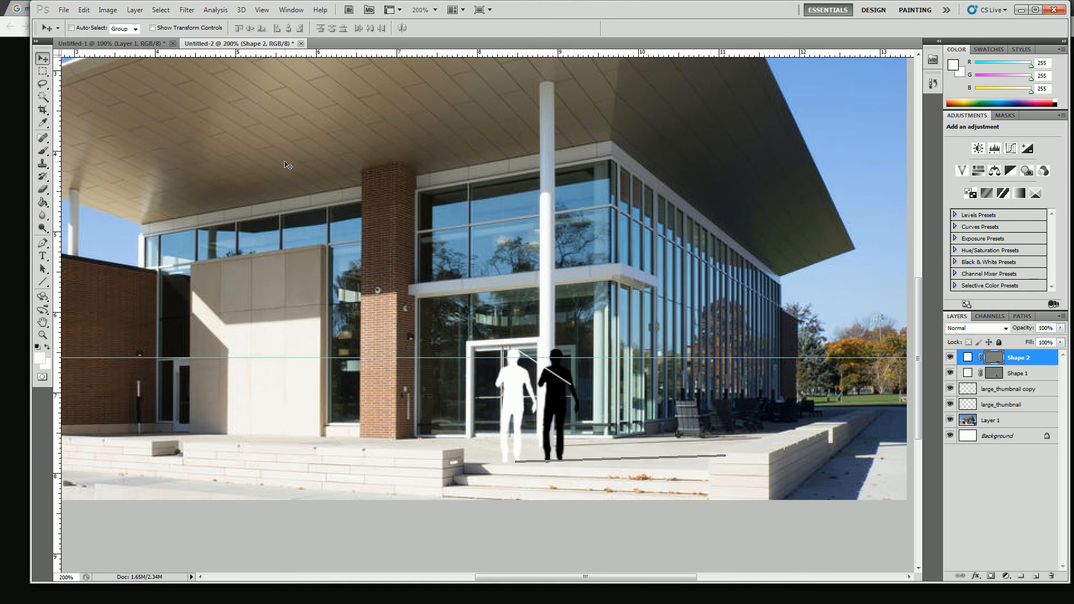
Scale the diagonal Shape 1 line proportionally to about 300% so it reaches from the silhouette's head to the ground line
click(996, 377)
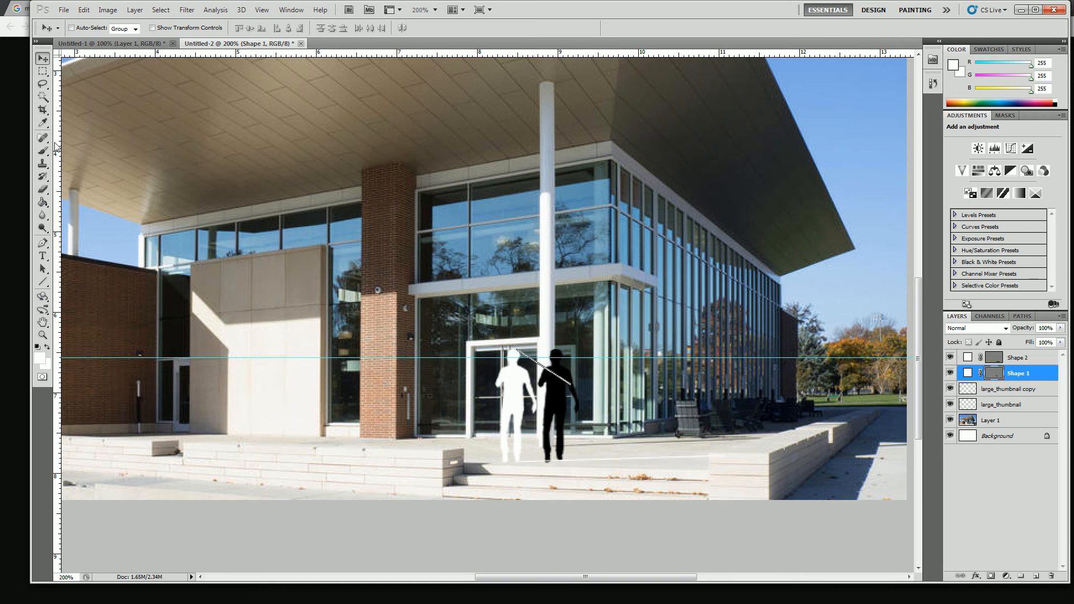
click(43, 71)
right_click(562, 365)
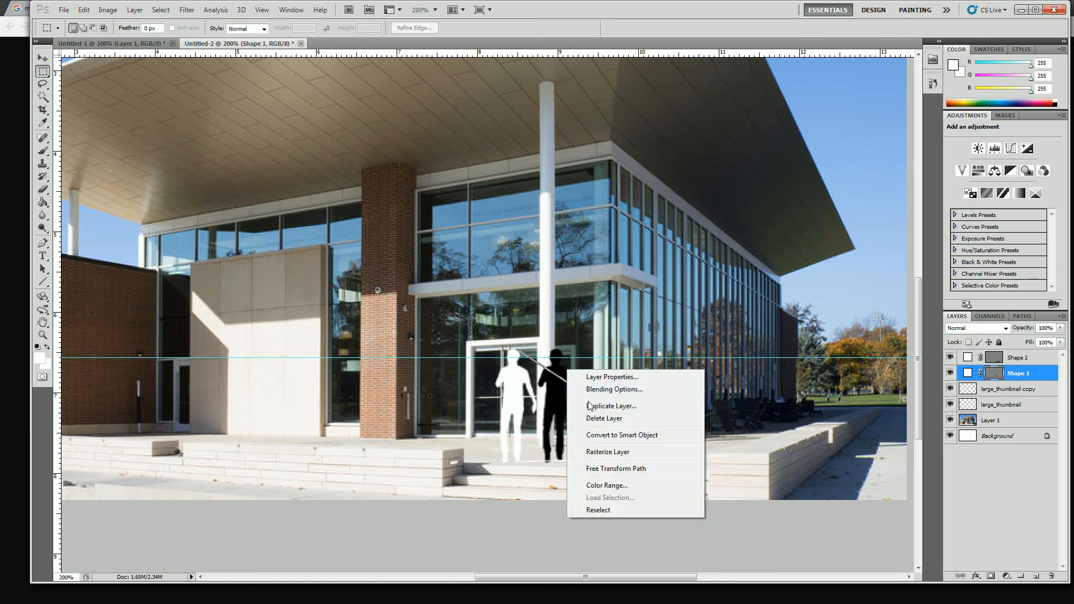
click(615, 470)
drag(571, 384, 683, 454)
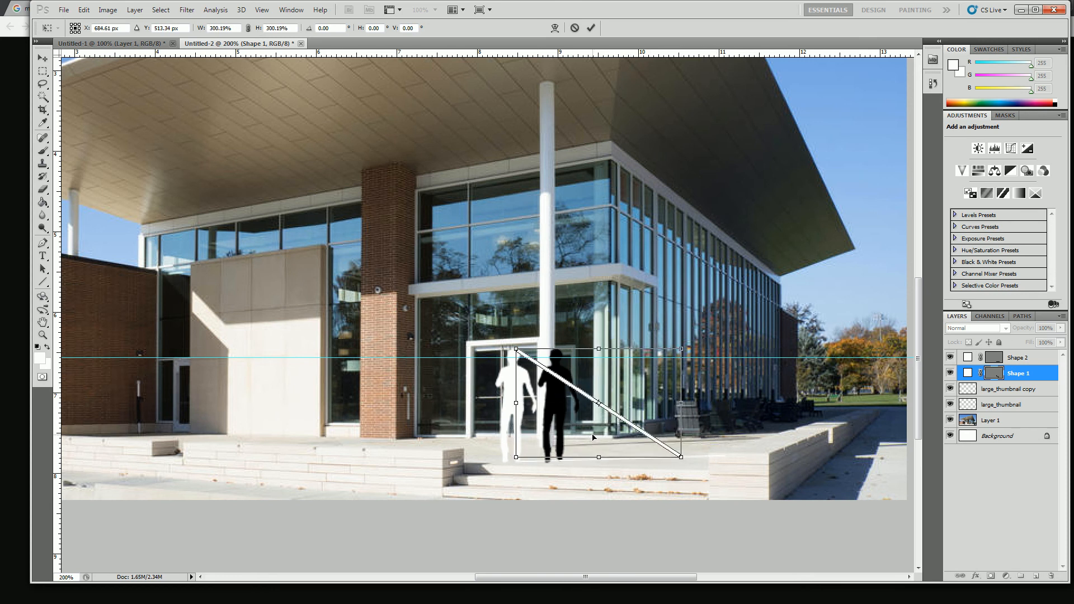
key(Return)
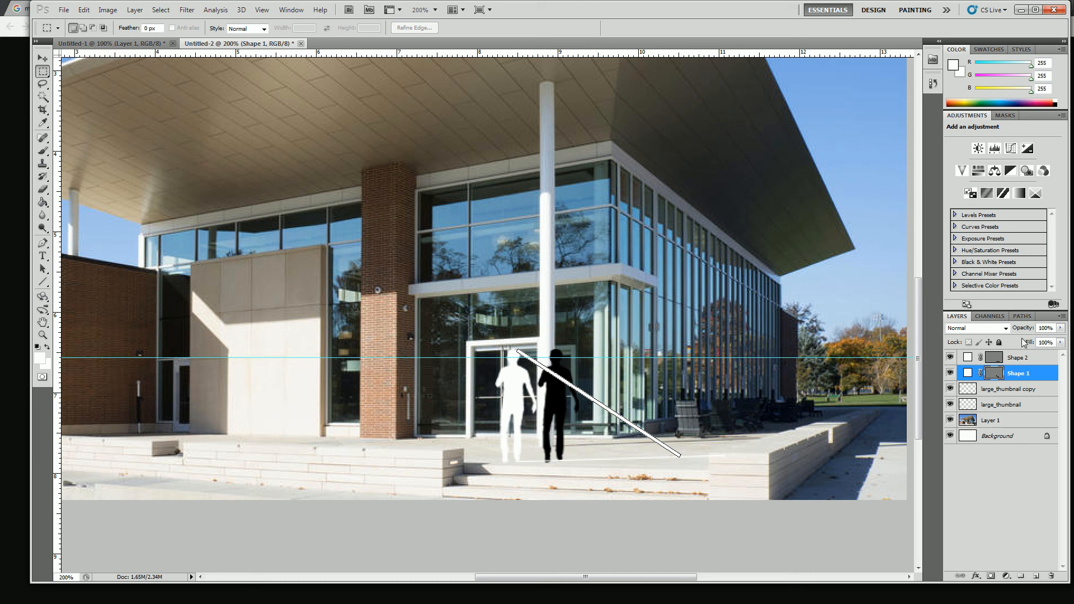
Rotate the black large_thumbnail copy by 90° and flatten it to about 22% width and 145% height along the ground line
click(985, 392)
click(949, 389)
click(949, 389)
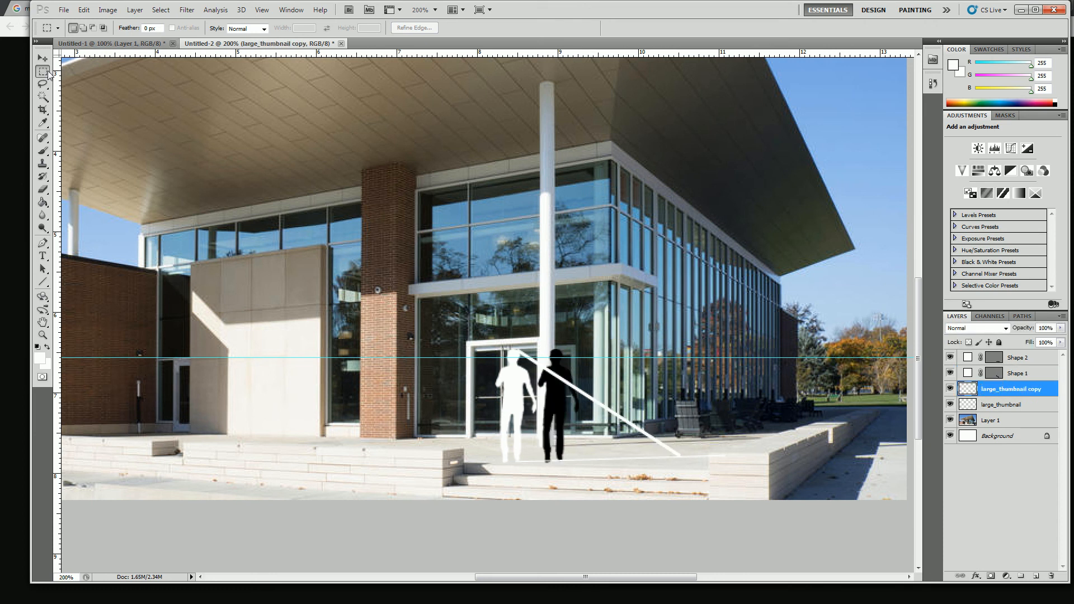
right_click(561, 405)
click(610, 504)
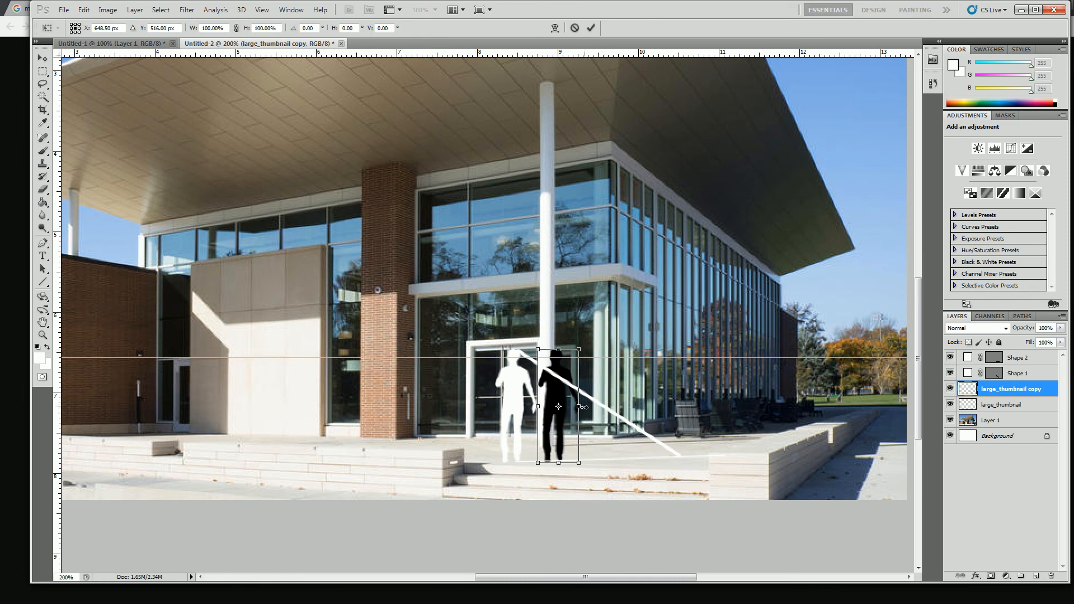
drag(586, 408, 559, 497)
drag(558, 386, 681, 460)
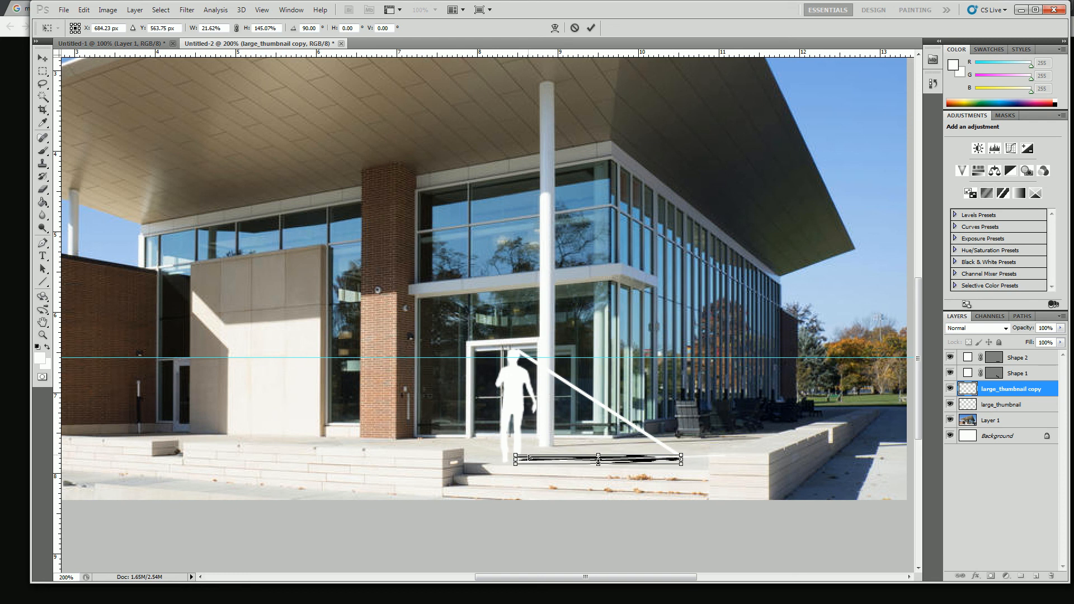
Distort the corners of the flattened black copy so it starts at the white silhouette's feet and follows the ground line
drag(509, 459, 501, 459)
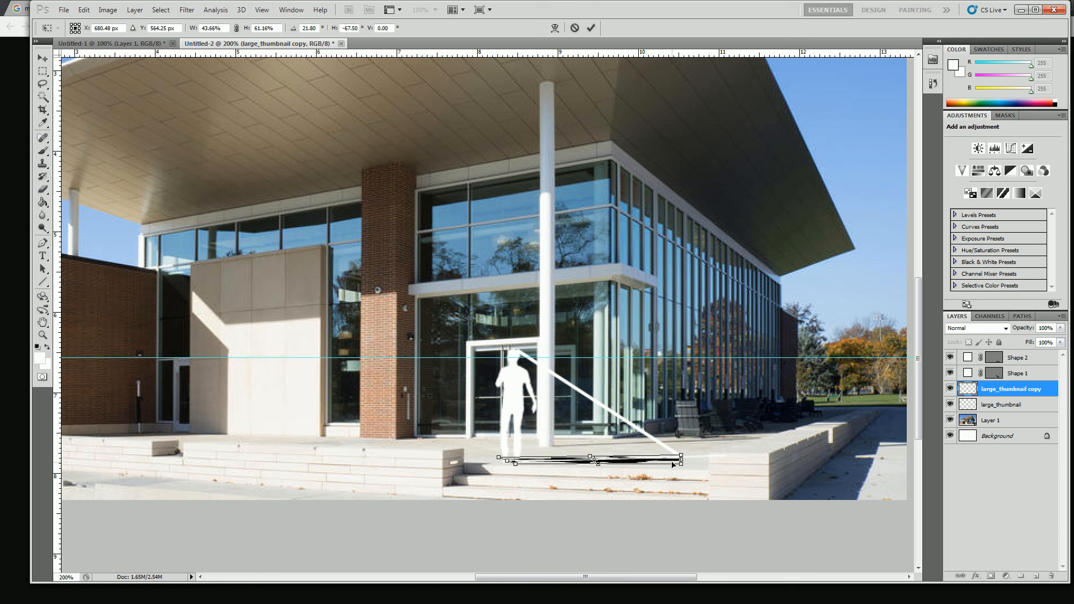
drag(681, 465, 682, 459)
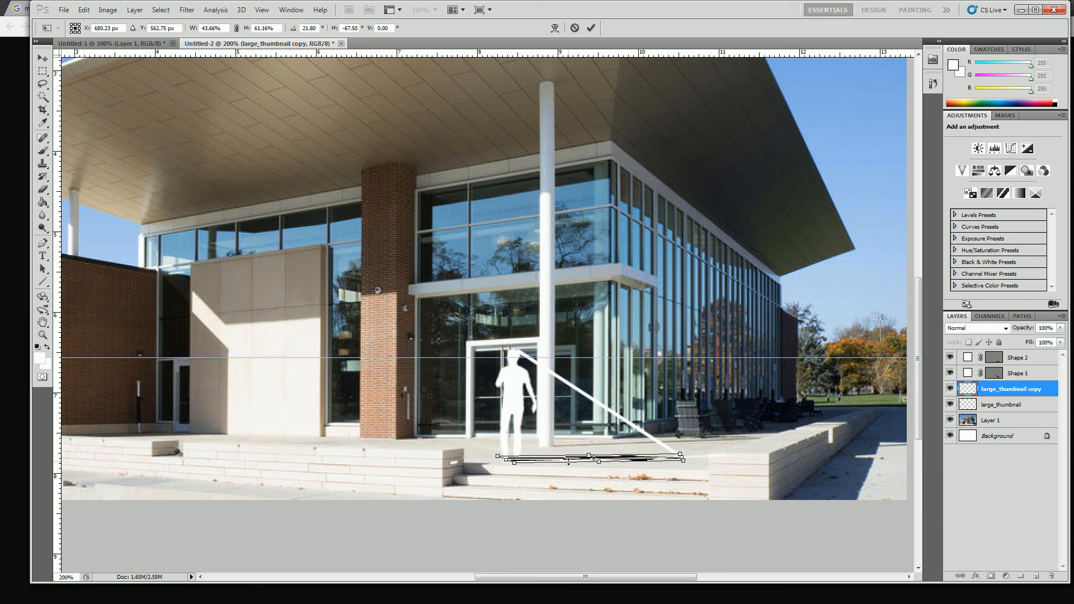
mouse_move(514, 464)
mouse_down()
mouse_move(522, 466)
mouse_move(500, 458)
mouse_up()
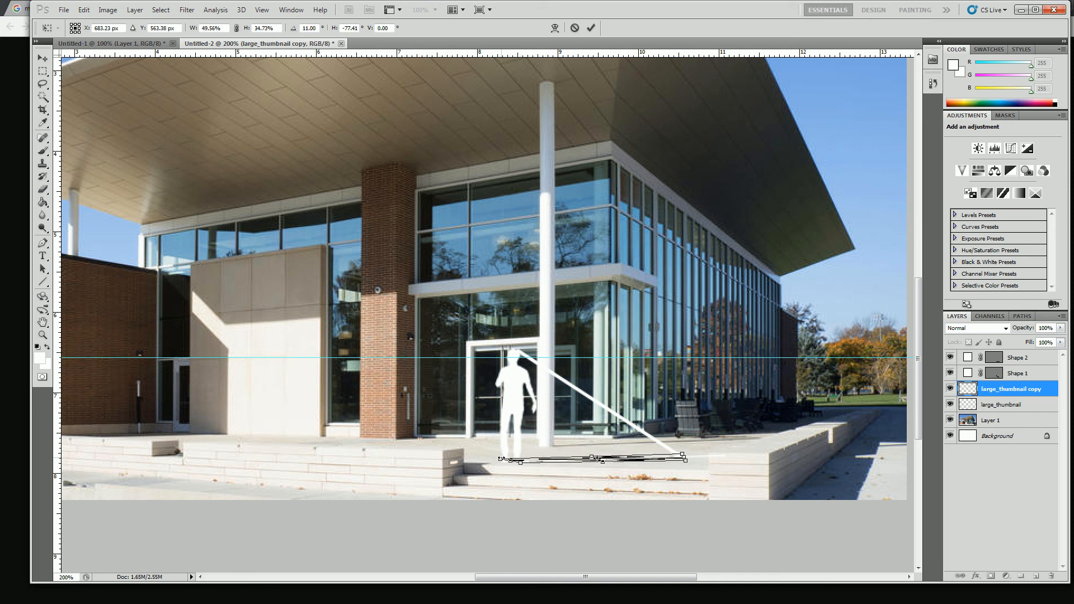
key(Return)
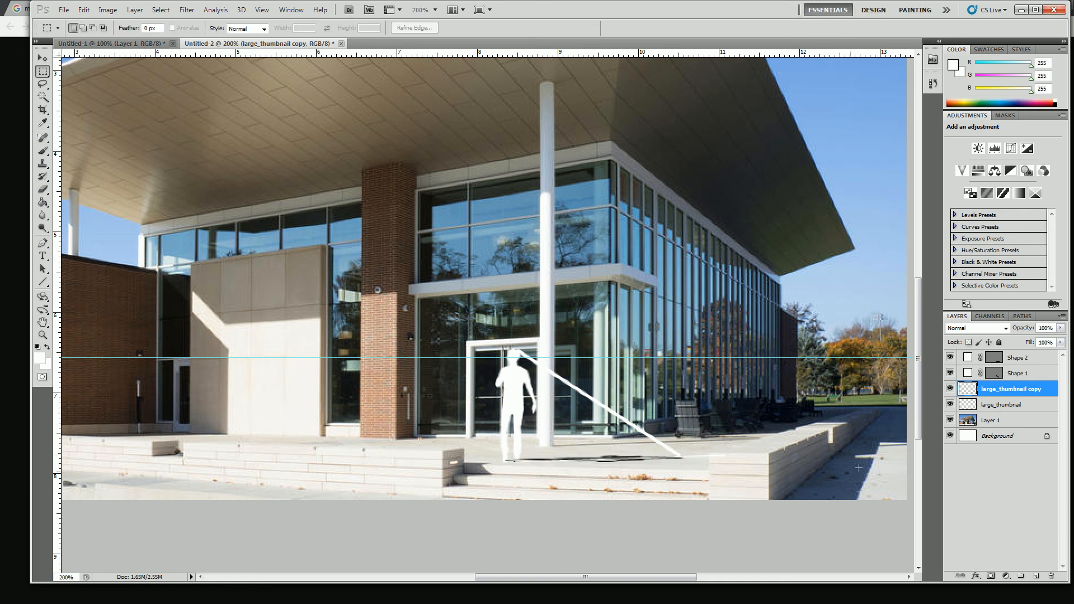
Hide the Shape 1 and Shape 2 line layers and set the large_thumbnail copy layer's opacity to 34%
drag(949, 357, 951, 376)
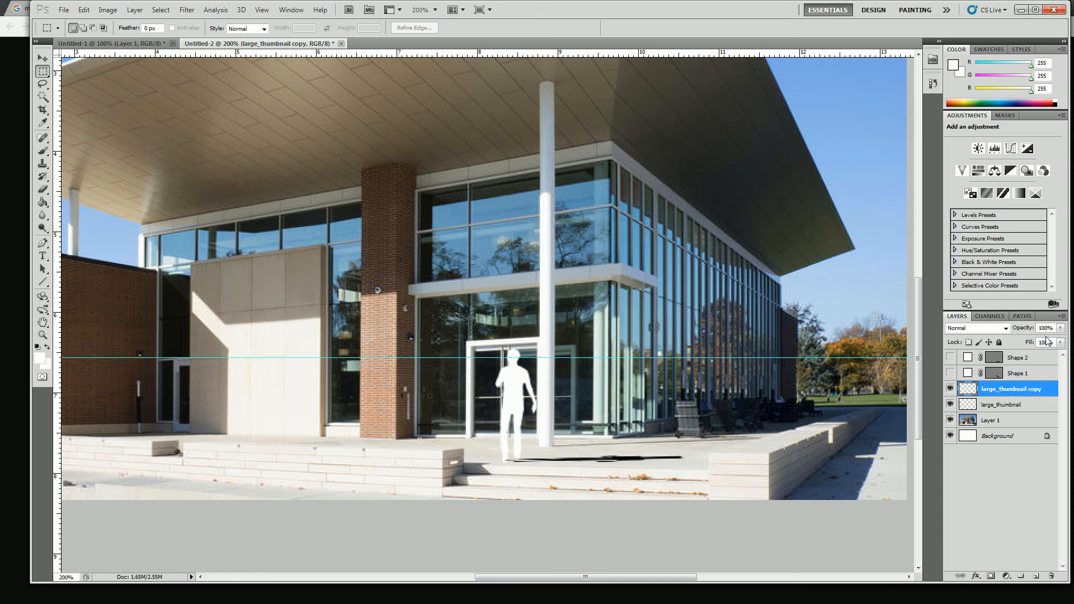
drag(1061, 331, 1023, 345)
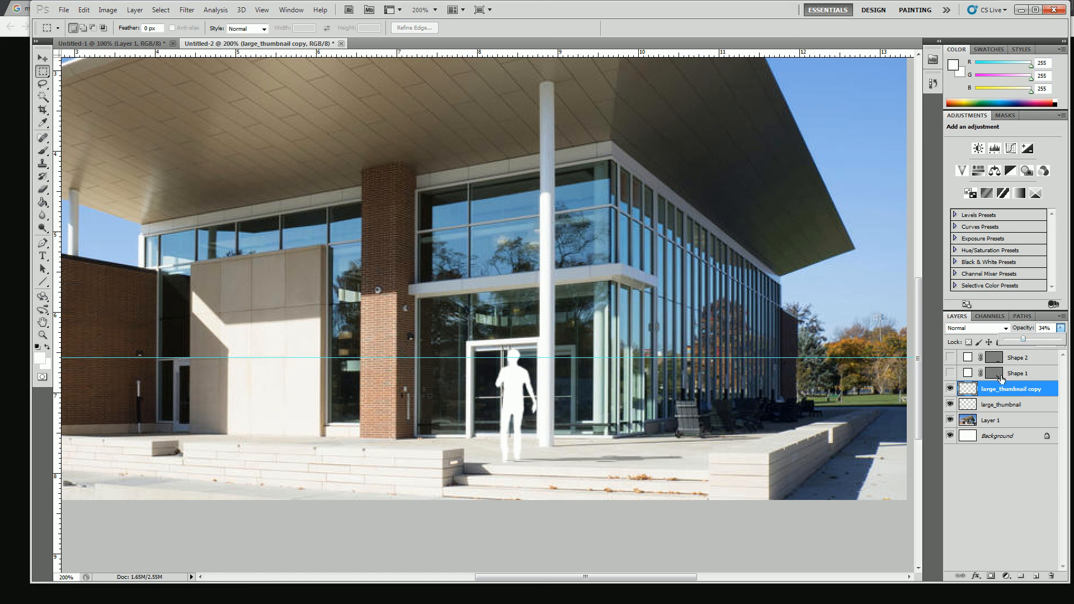
Move the large_thumbnail layer above the large_thumbnail copy layer and toggle its visibility off and on to check it
click(998, 405)
drag(999, 407, 997, 387)
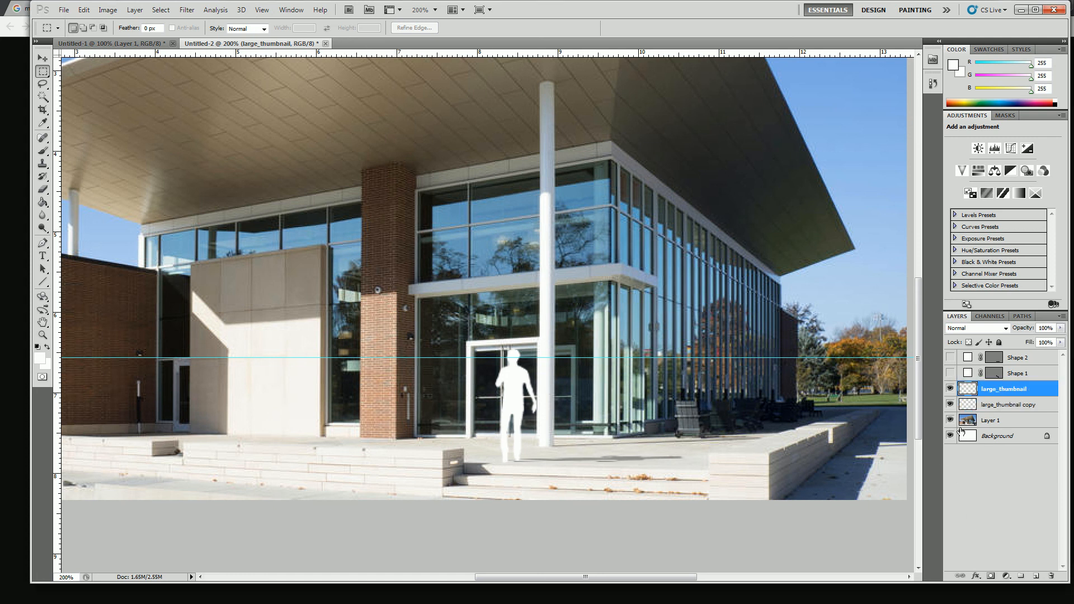
click(950, 390)
click(950, 389)
Try inverting the white silhouette inside a rectangular selection, undo the inversion and deselect
drag(461, 334, 594, 478)
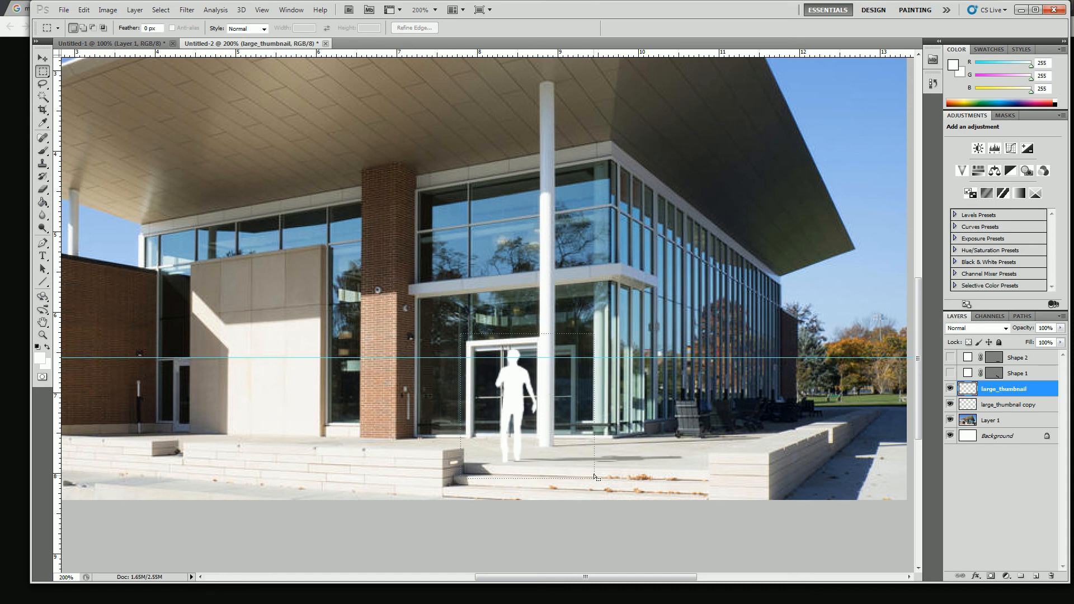
click(108, 10)
mouse_move(193, 38)
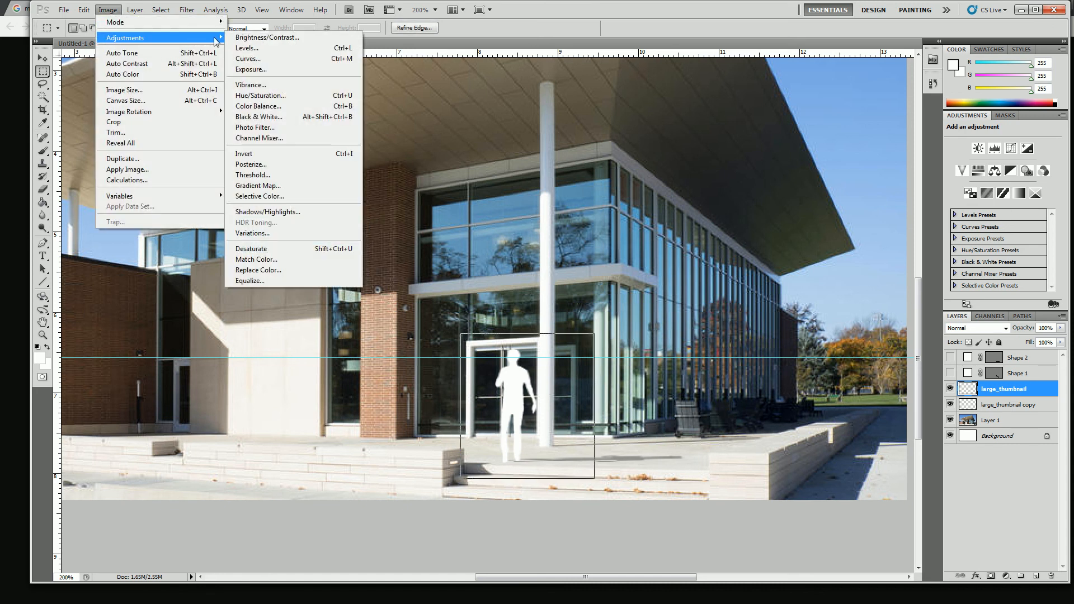
click(243, 154)
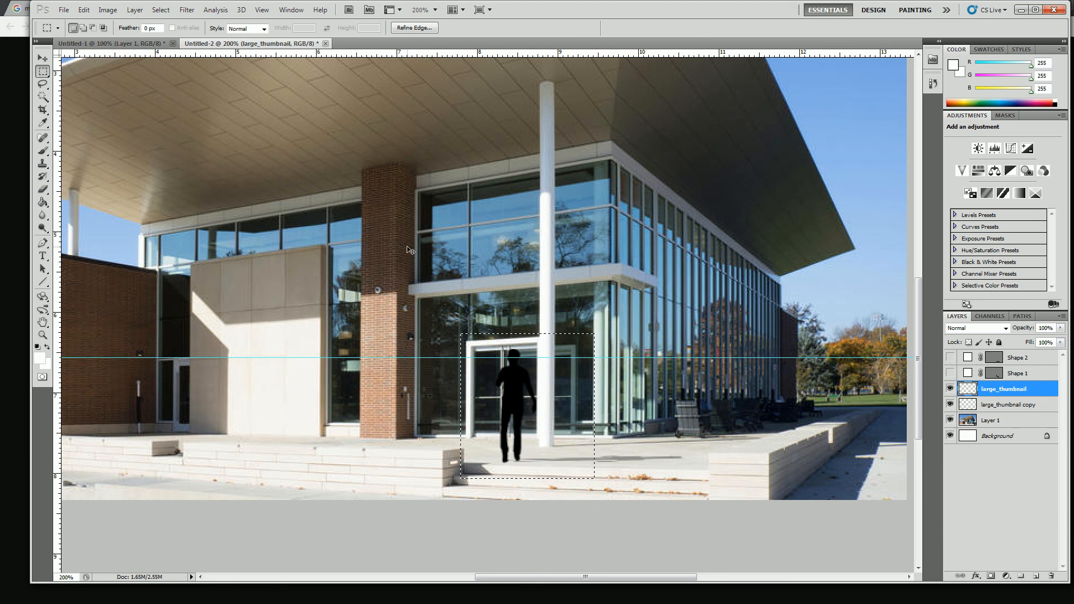
key(ctrl+z)
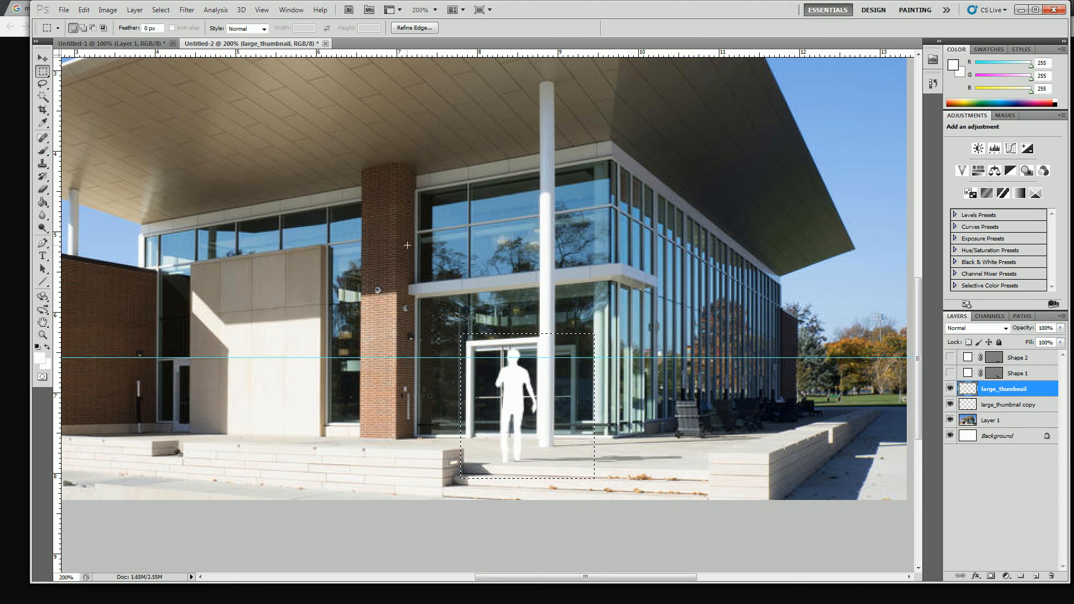
click(525, 397)
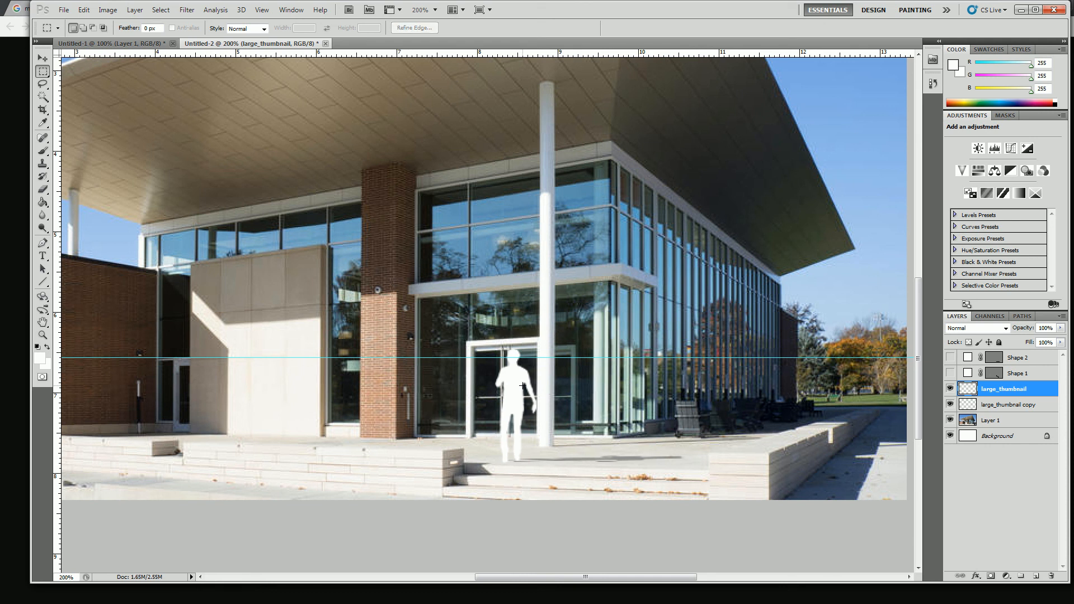